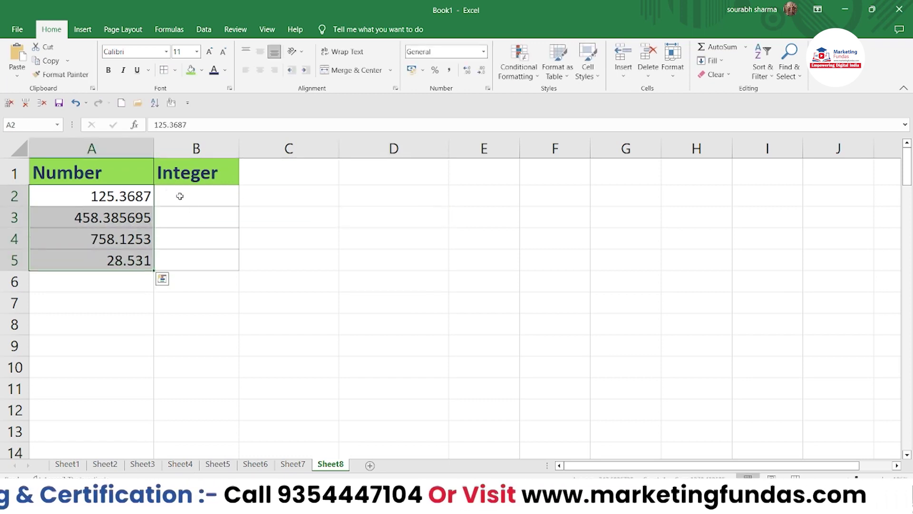
# Step: Enter the formula =INT(A2) in cell B2 under the Integer heading
pyautogui.moveTo(180, 196); pyautogui.dragTo(207, 261)
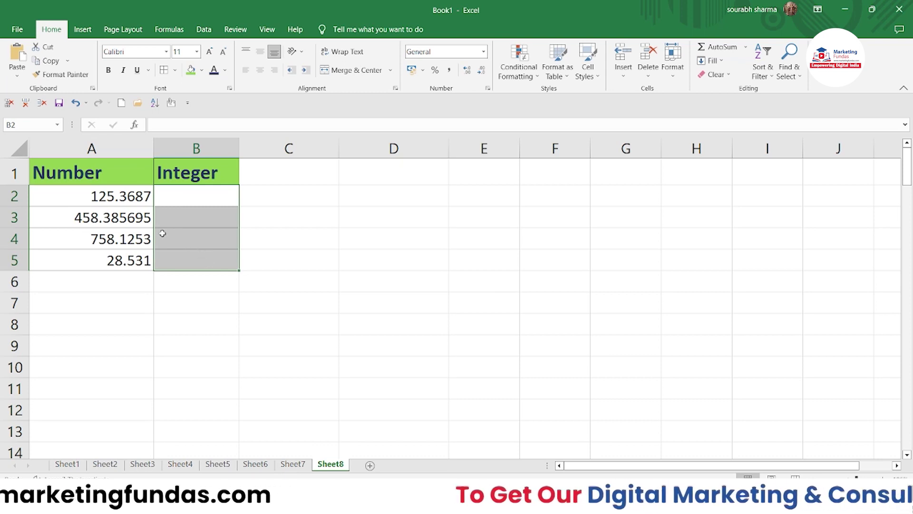
pyautogui.click(79, 204)
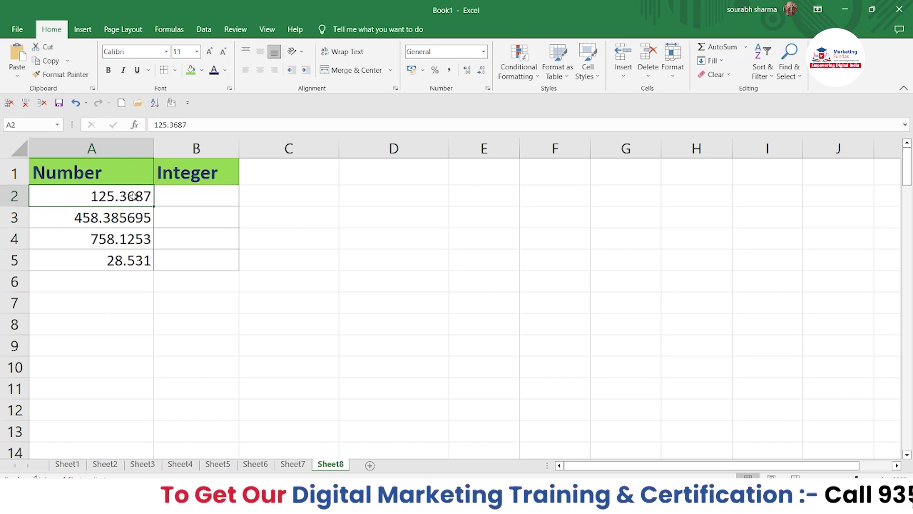
pyautogui.click(173, 197)
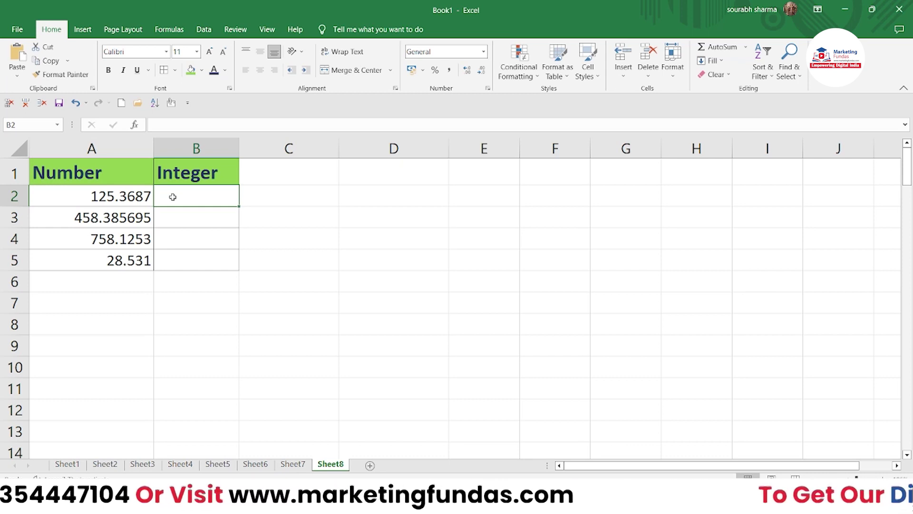
pyautogui.write('+')
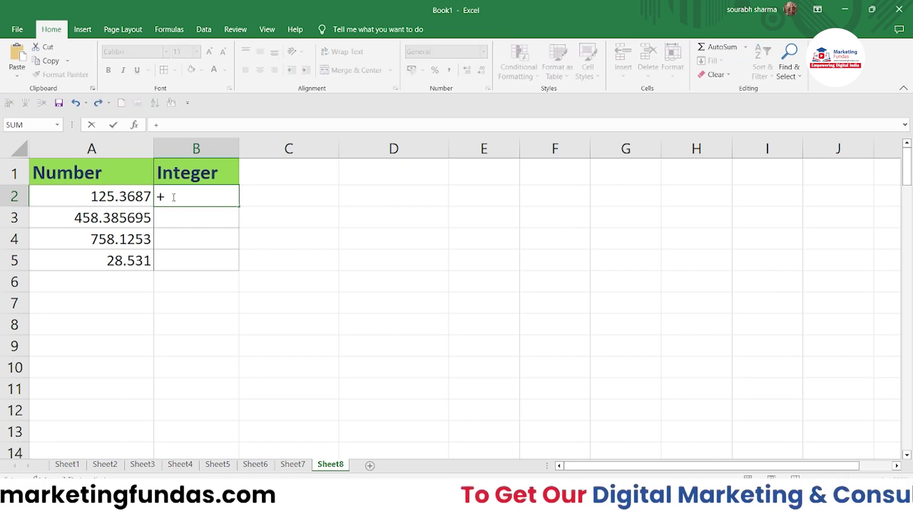
pyautogui.press('BackSpace')
pyautogui.write('=int')
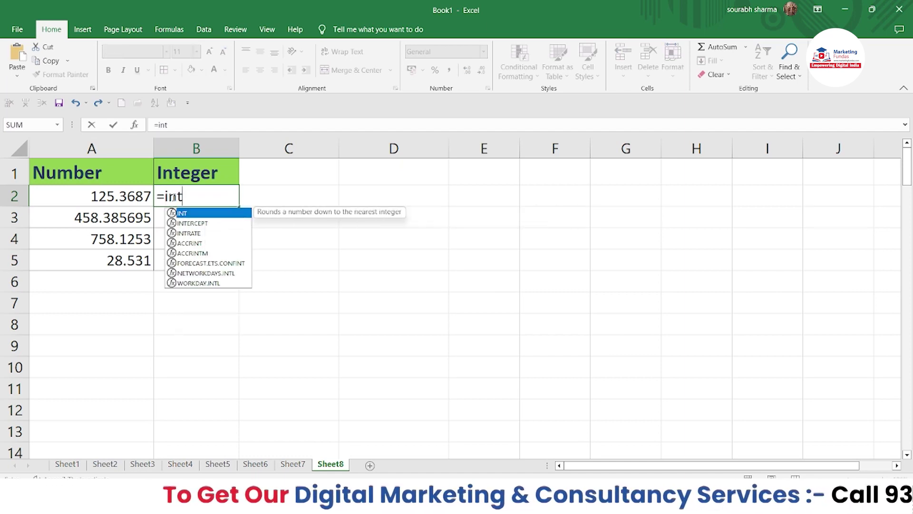
pyautogui.doubleClick(195, 215)
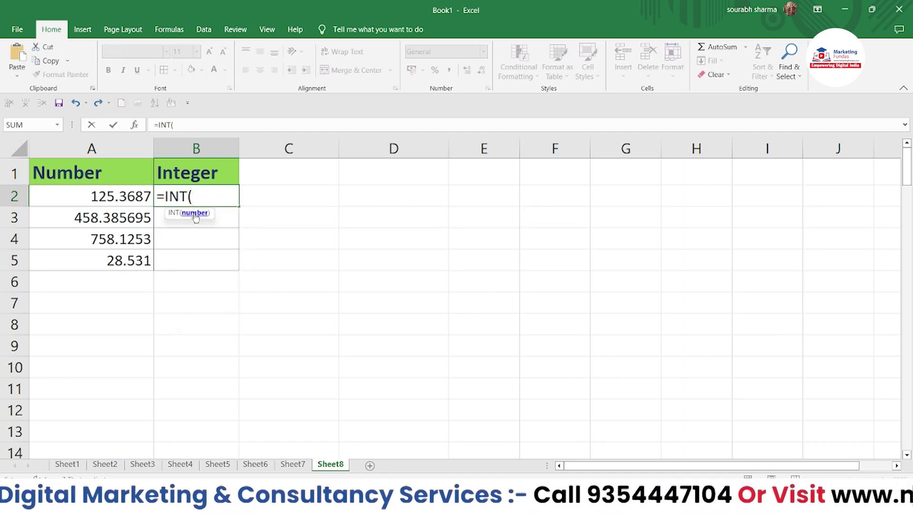
pyautogui.press('Left')
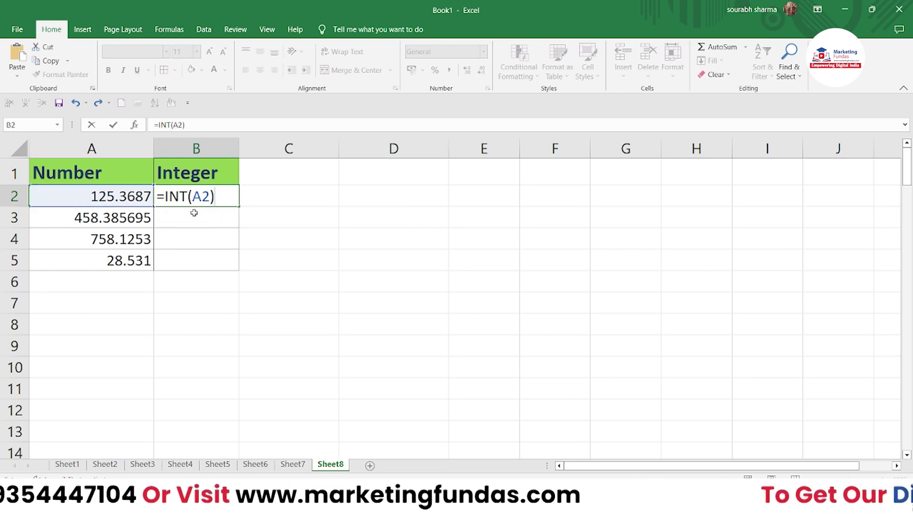
pyautogui.press('Return')
# Step: Fill the INT formula from B2 down through B5
pyautogui.click(216, 198)
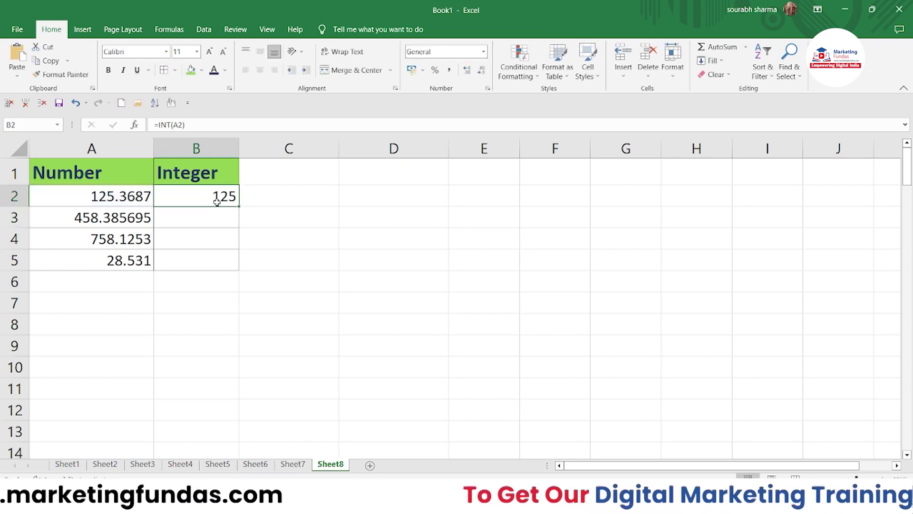
pyautogui.moveTo(239, 207); pyautogui.dragTo(239, 268)
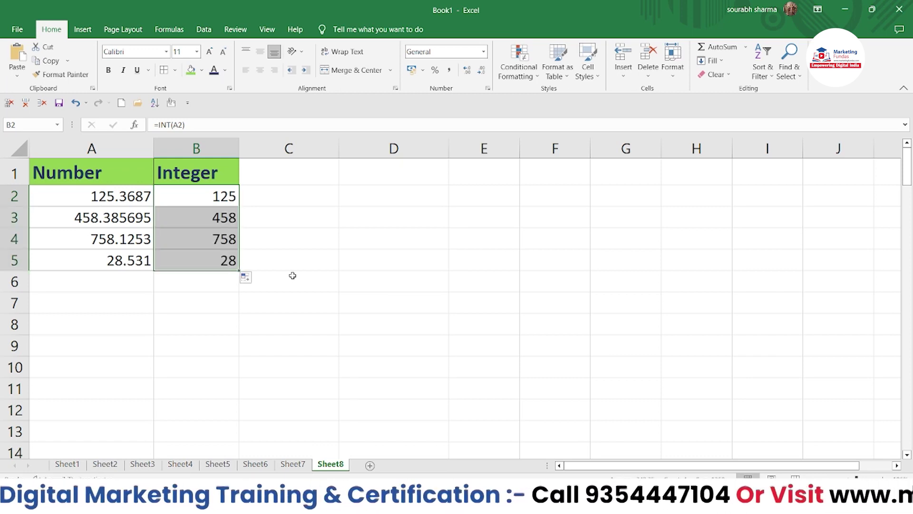
pyautogui.click(292, 276)
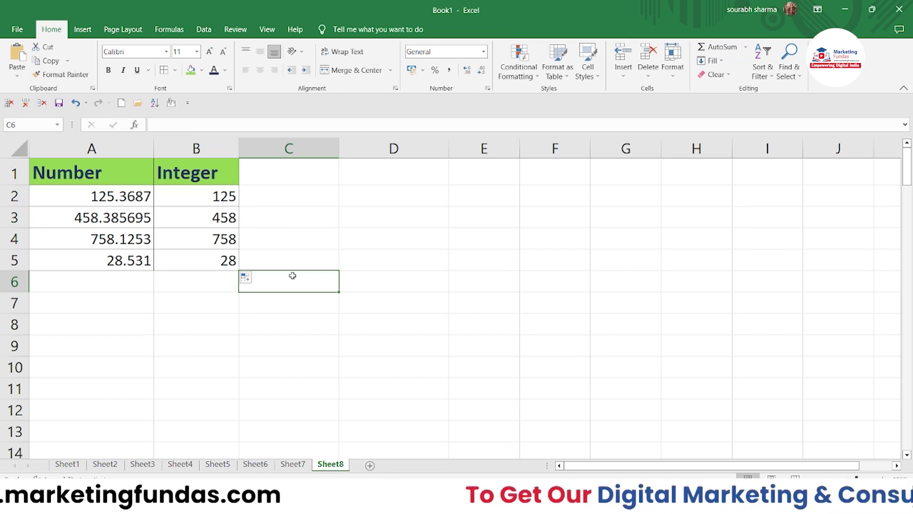
pyautogui.press('F2')
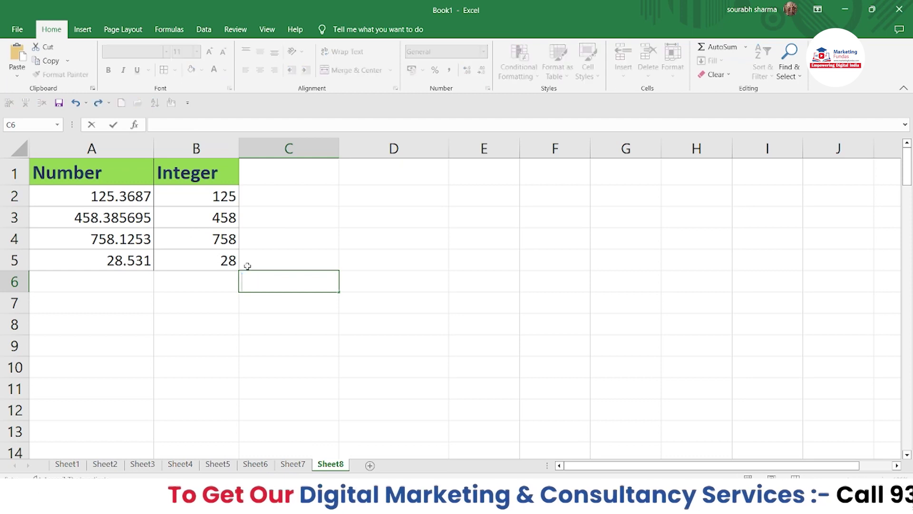
pyautogui.press('Escape')
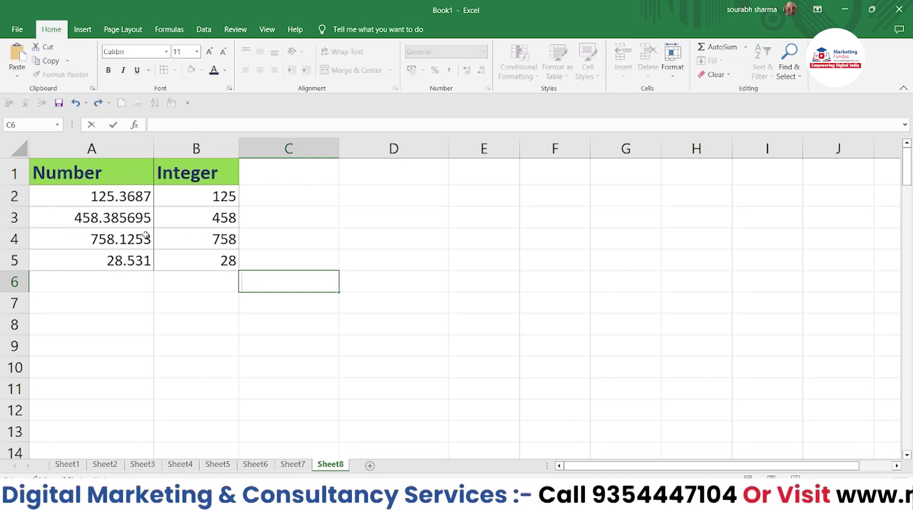
pyautogui.click(171, 199)
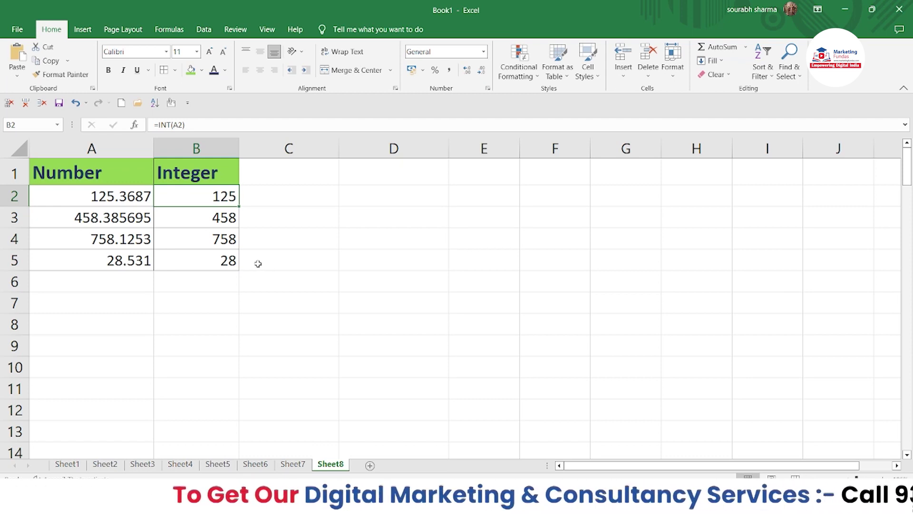
pyautogui.click(289, 270)
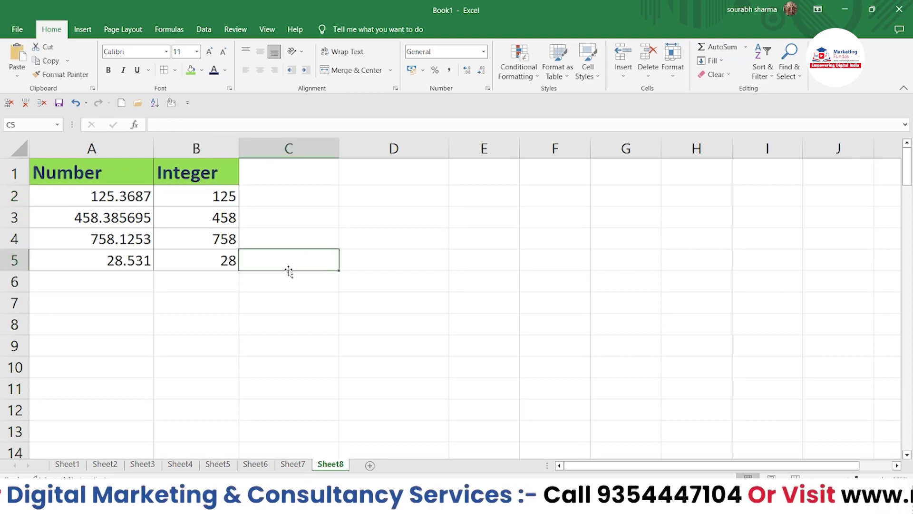
# Step: Fill the Number and Roman No. headers in A38:B38 with light green and centre the contents of A38:B45
pyautogui.scroll(-12, 289, 270)
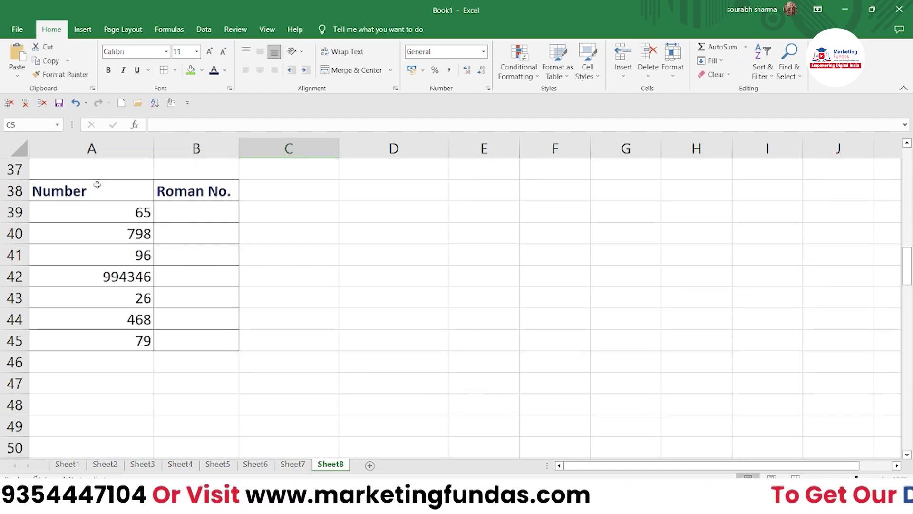
pyautogui.click(107, 213)
pyautogui.moveTo(107, 213); pyautogui.dragTo(123, 337)
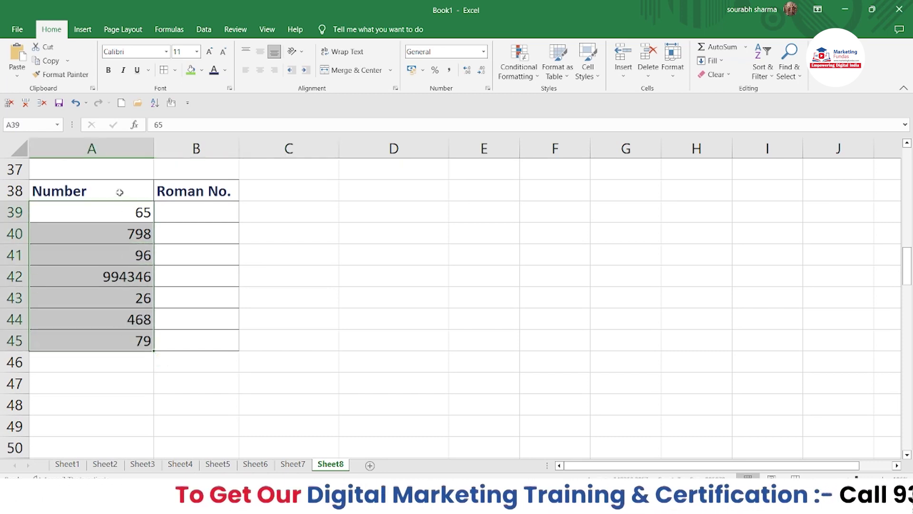
pyautogui.moveTo(119, 192); pyautogui.dragTo(194, 191)
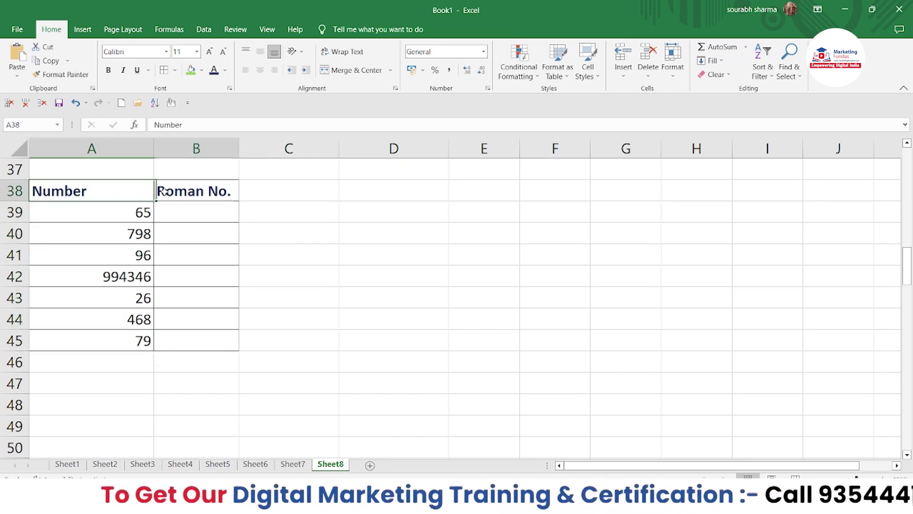
pyautogui.click(191, 70)
pyautogui.moveTo(114, 191)
pyautogui.mouseDown()
pyautogui.moveTo(194, 354)
pyautogui.moveTo(193, 345)
pyautogui.mouseUp()
pyautogui.click(262, 72)
pyautogui.click(325, 223)
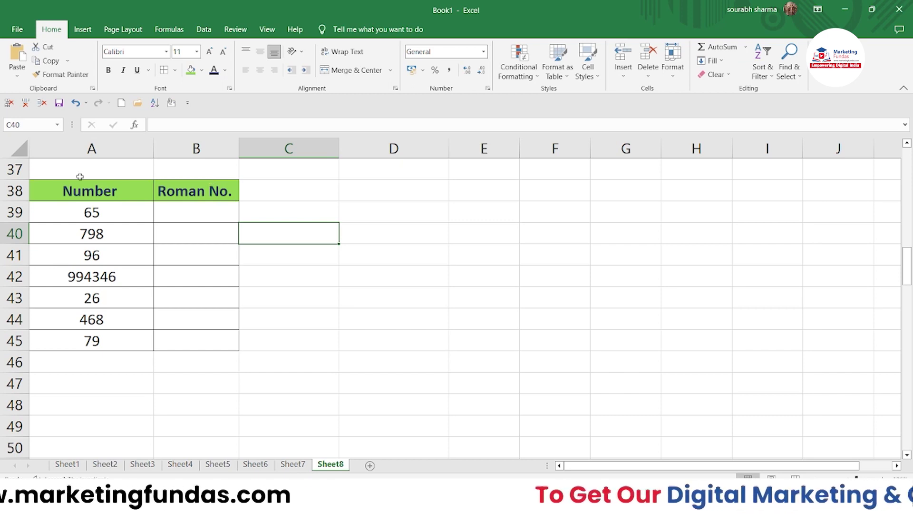
# Step: Enter the formula =ROMAN(A39) in cell B39 under the Roman No. heading
pyautogui.click(95, 234)
pyautogui.moveTo(96, 248); pyautogui.dragTo(88, 341)
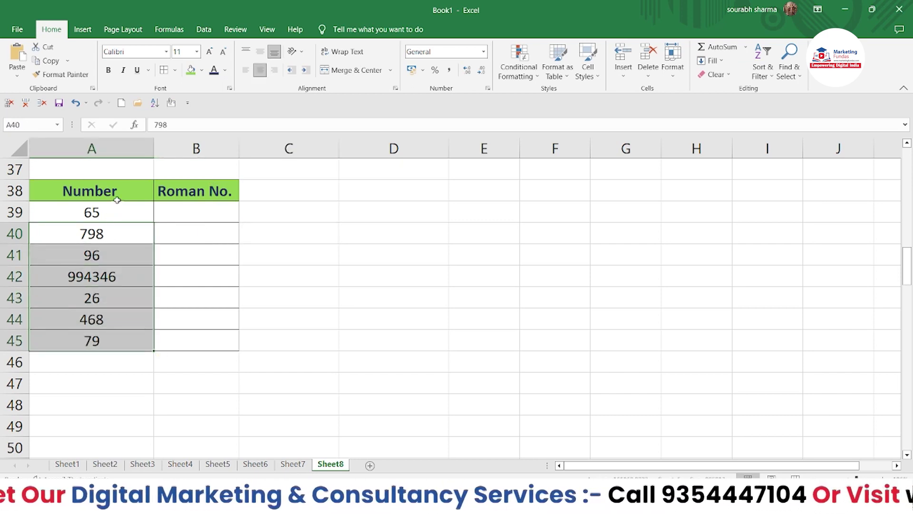
pyautogui.click(187, 217)
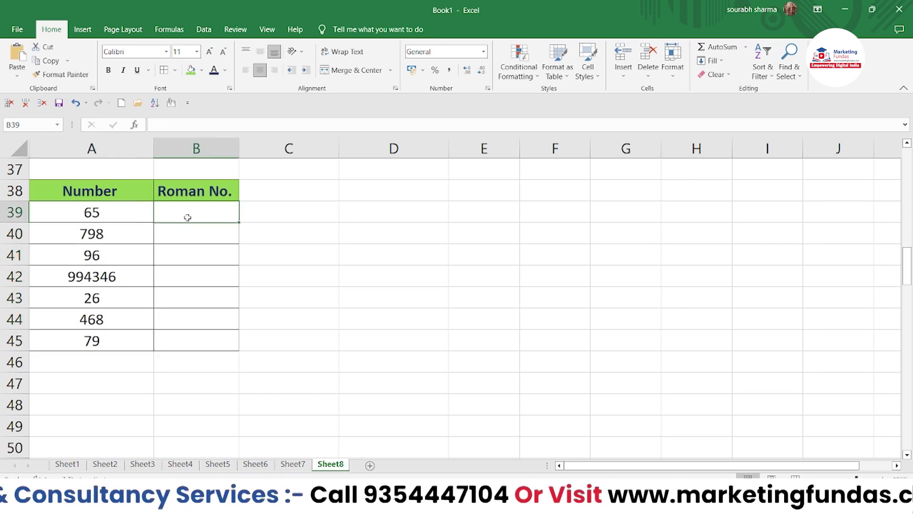
pyautogui.write('=')
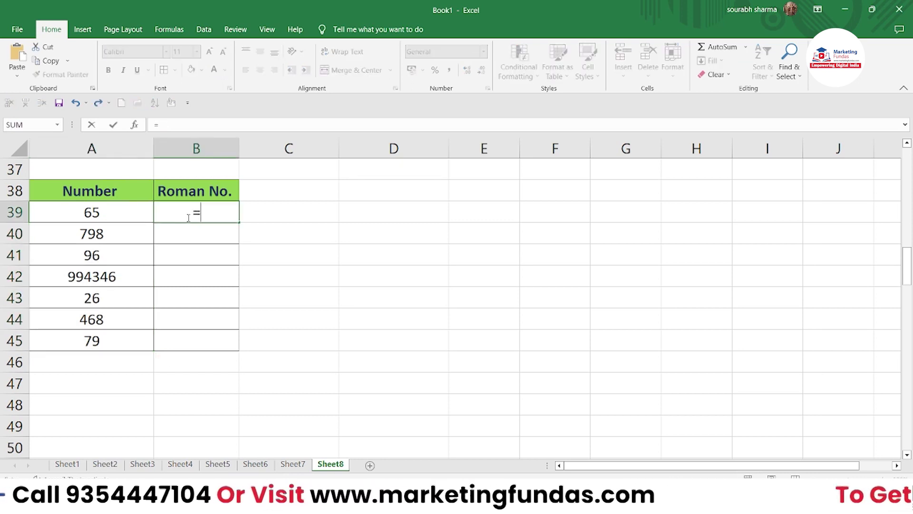
pyautogui.write('romn')
pyautogui.press('BackSpace')
pyautogui.write('a')
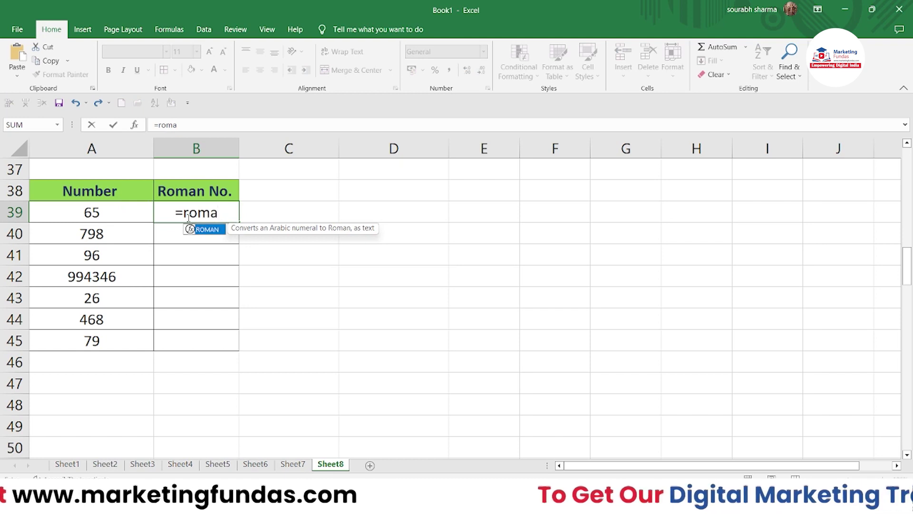
pyautogui.doubleClick(202, 229)
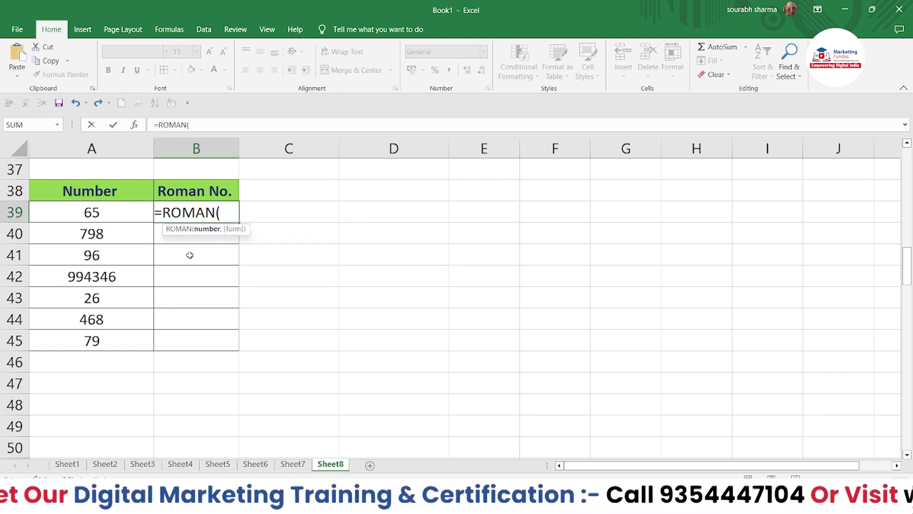
pyautogui.press('Left')
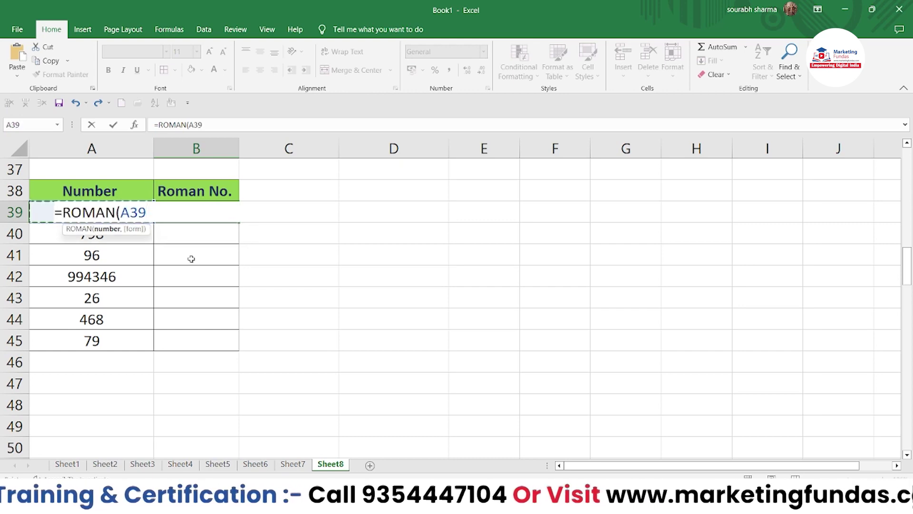
pyautogui.write(')')
pyautogui.press('Return')
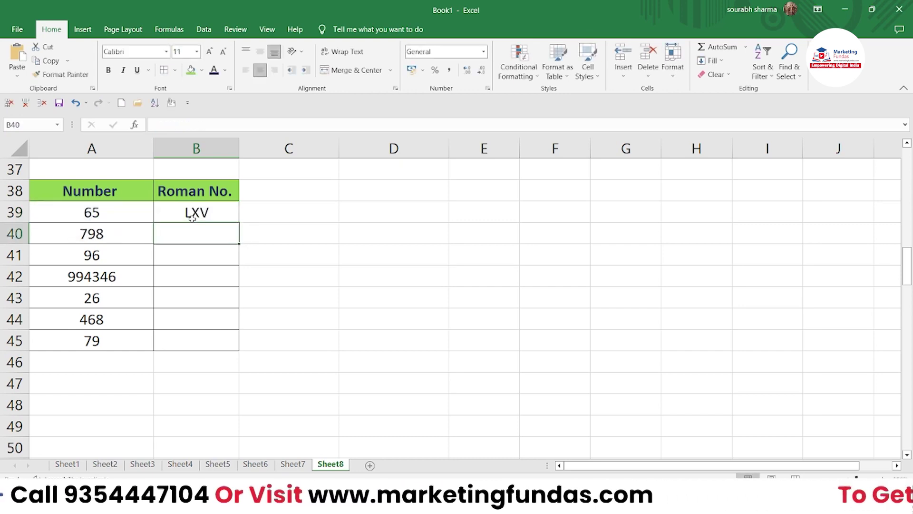
# Step: Fill the ROMAN formula from B39 down through B45 and widen column B to about twice its width
pyautogui.click(198, 214)
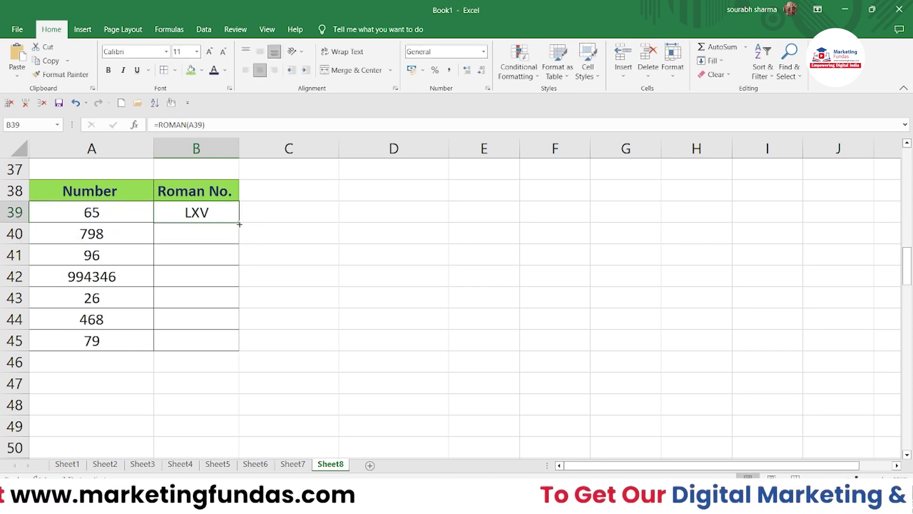
pyautogui.moveTo(239, 223); pyautogui.dragTo(231, 343)
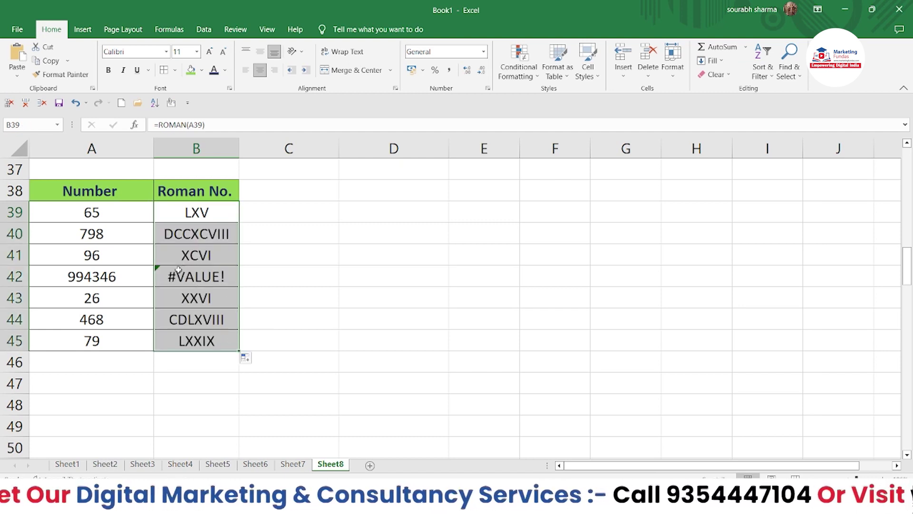
pyautogui.click(81, 270)
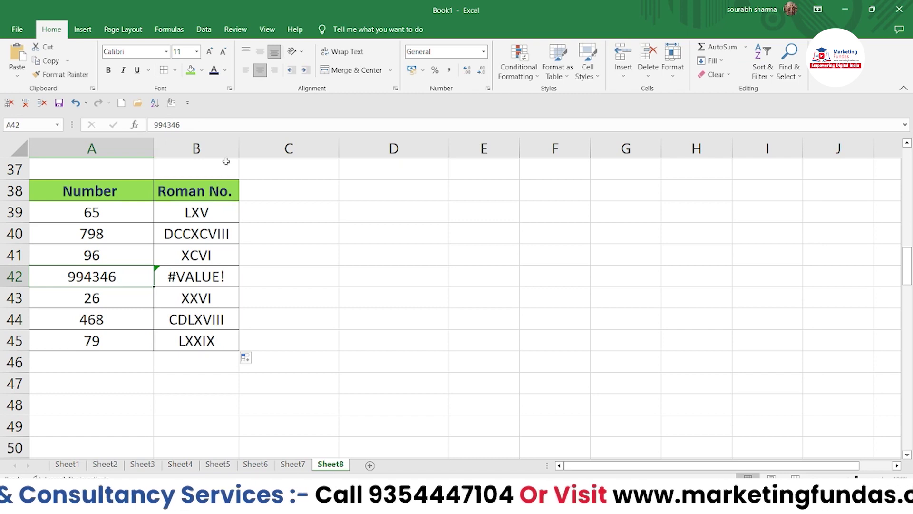
pyautogui.moveTo(236, 150); pyautogui.dragTo(323, 151)
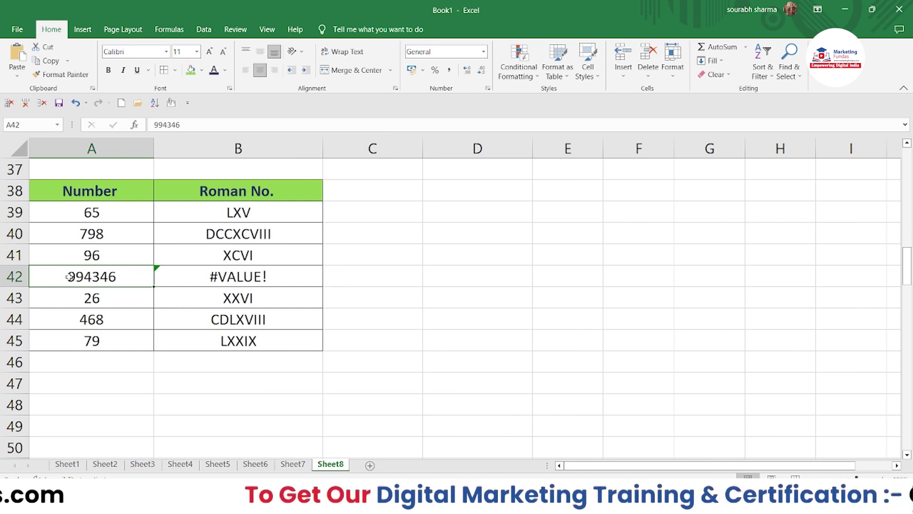
pyautogui.click(187, 282)
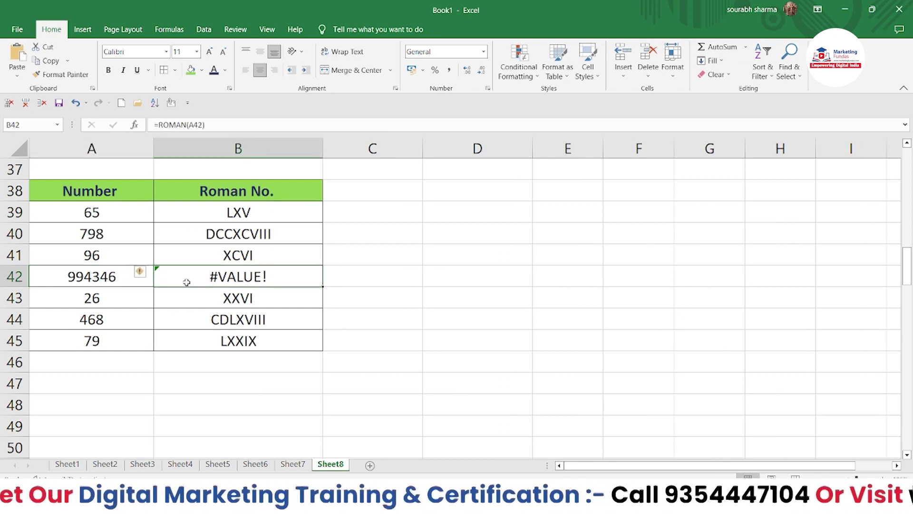
pyautogui.click(420, 299)
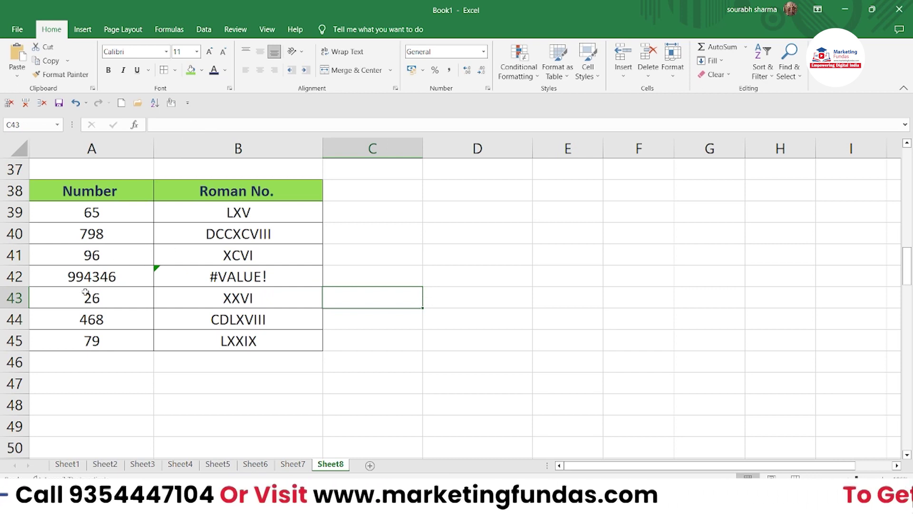
# Step: Replace the number in cell A42 with 5000
pyautogui.click(64, 281)
pyautogui.press('BackSpace')
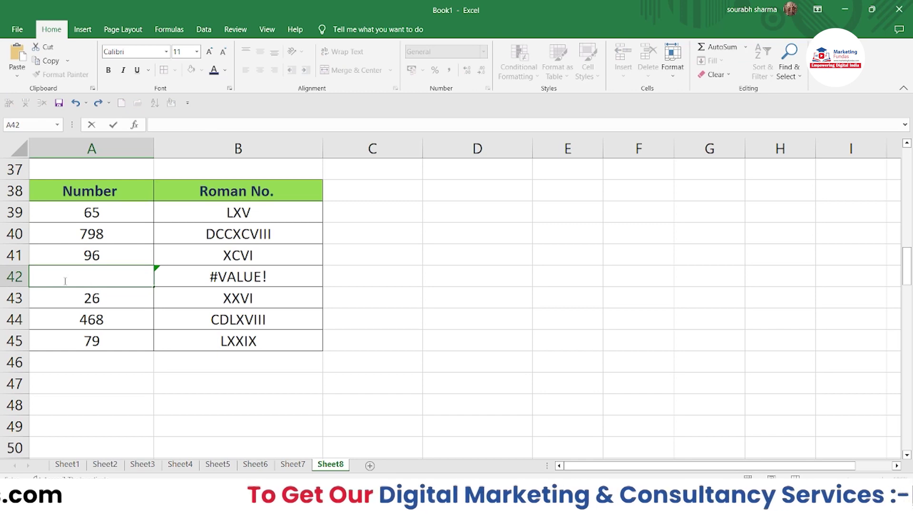
pyautogui.write('5')
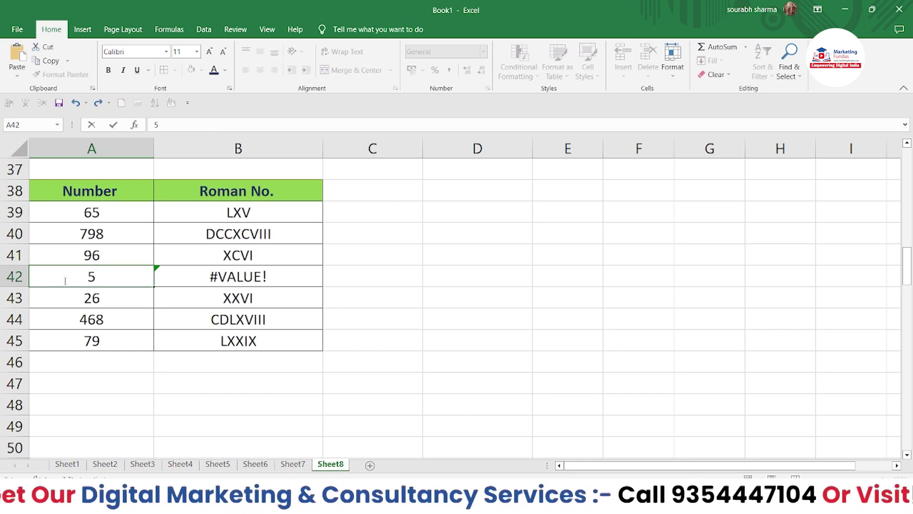
pyautogui.write('000')
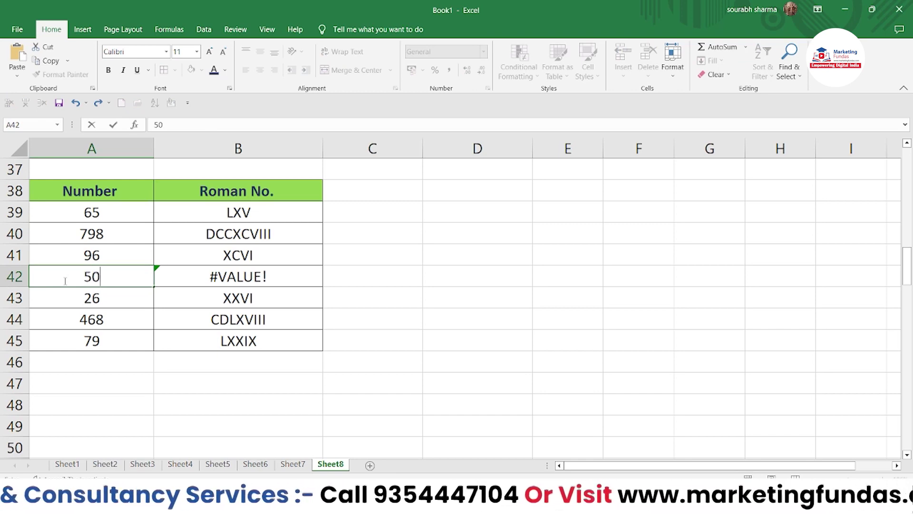
pyautogui.click(498, 430)
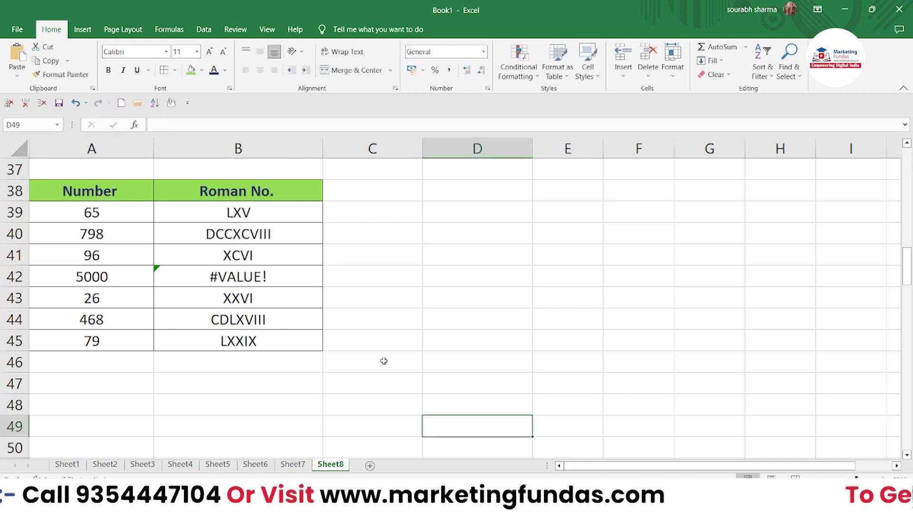
pyautogui.click(232, 290)
pyautogui.click(236, 279)
pyautogui.press('BackSpace')
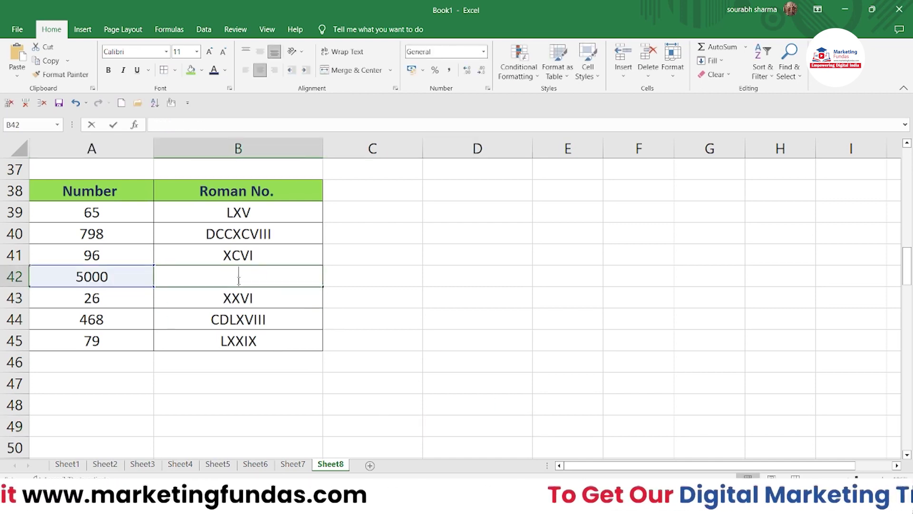
pyautogui.write('=ROMAN(A42)')
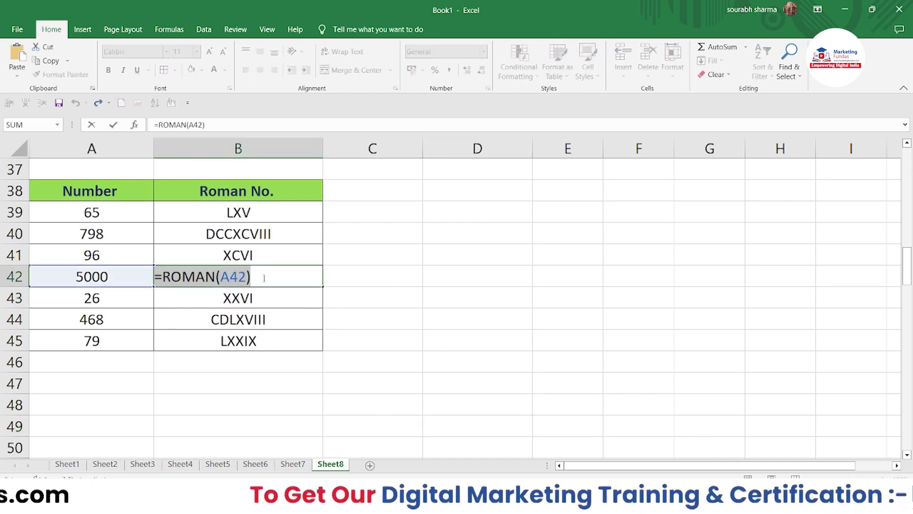
pyautogui.click(453, 292)
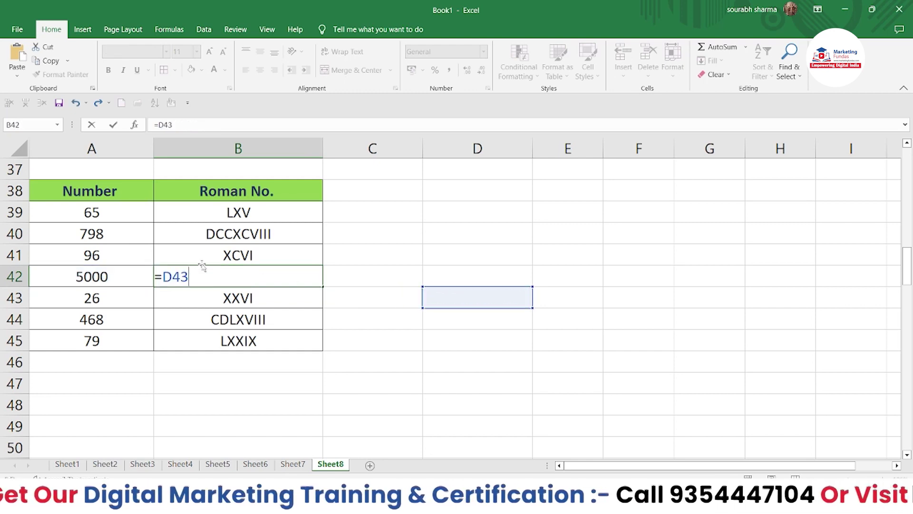
pyautogui.click(91, 126)
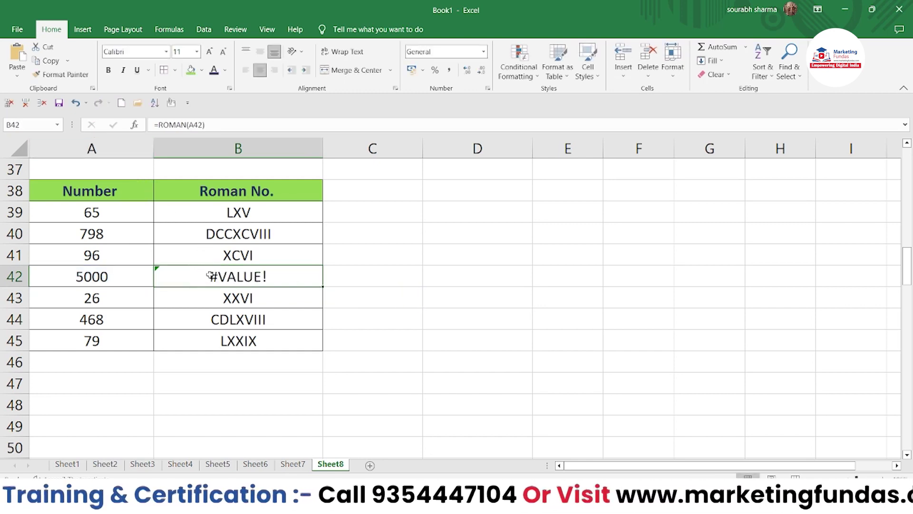
# Step: Clear cell B42 and re-enter the formula =ROMAN(A42) in it
pyautogui.press('Delete')
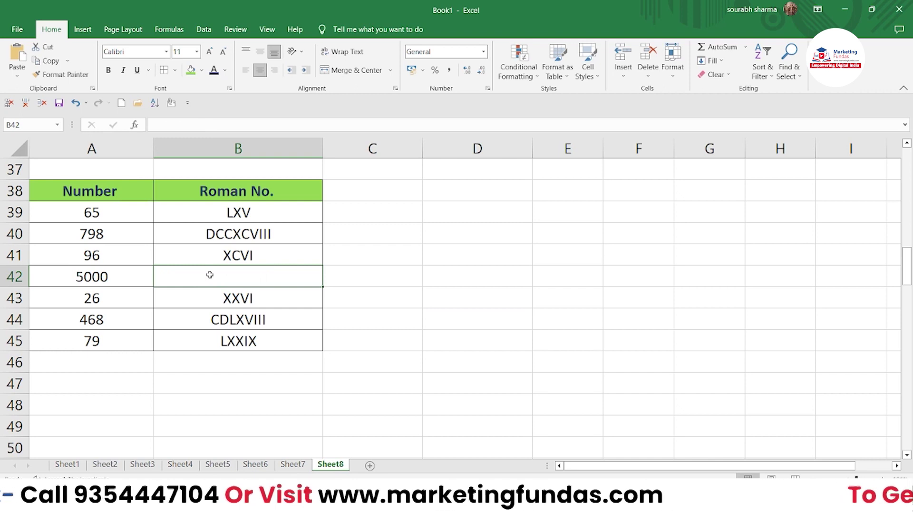
pyautogui.write('+')
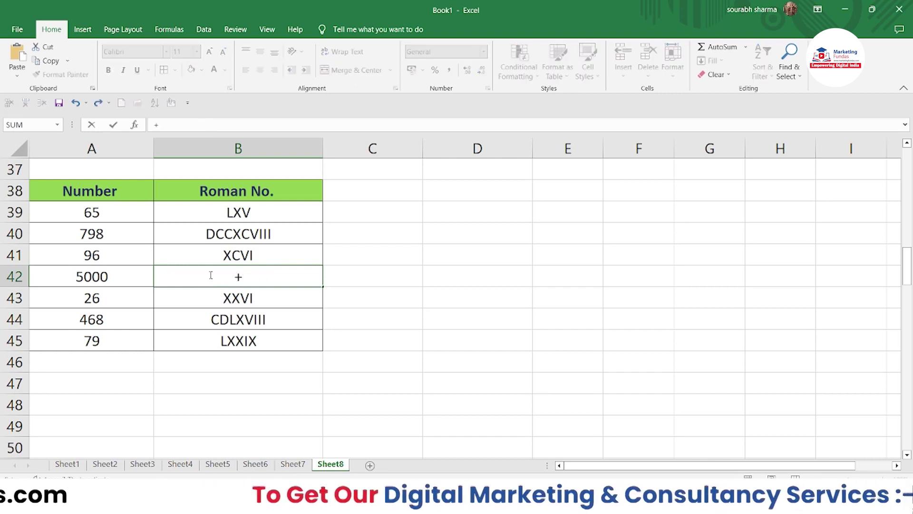
pyautogui.press('BackSpace')
pyautogui.write('=roman')
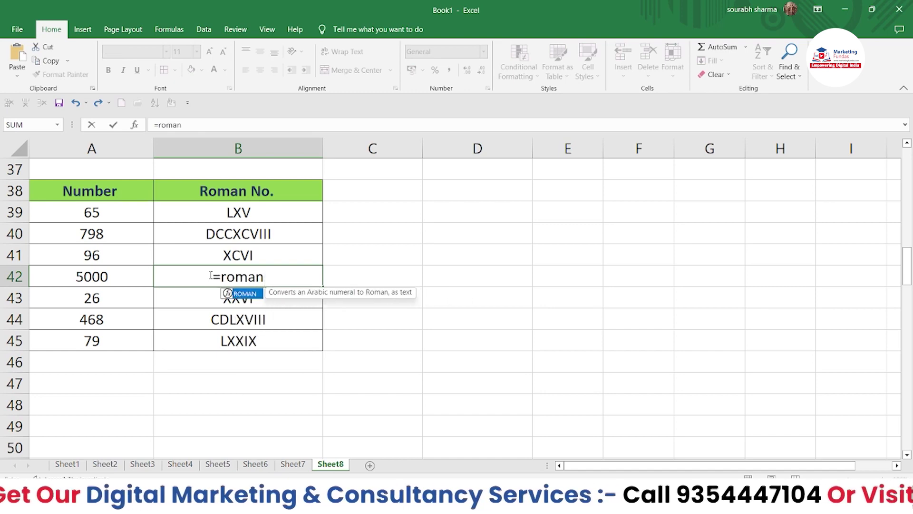
pyautogui.write('(')
pyautogui.press('Left')
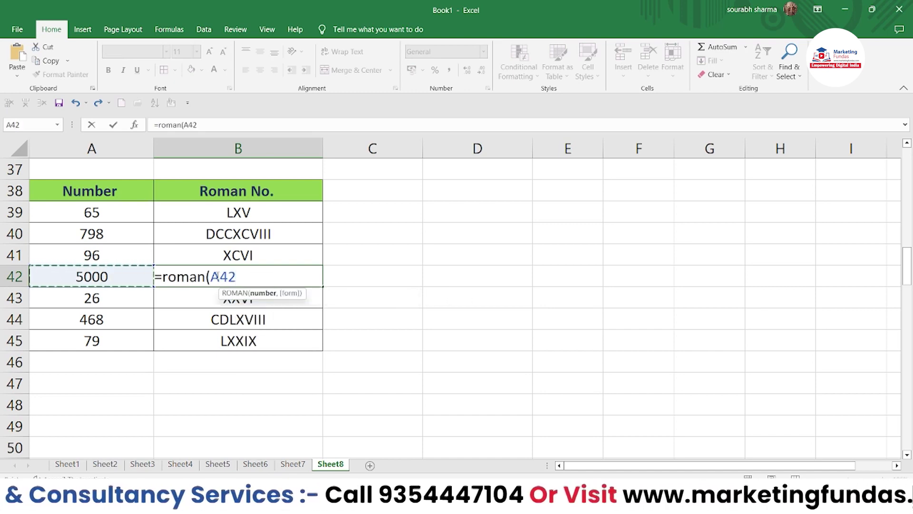
pyautogui.write(')')
pyautogui.press('Return')
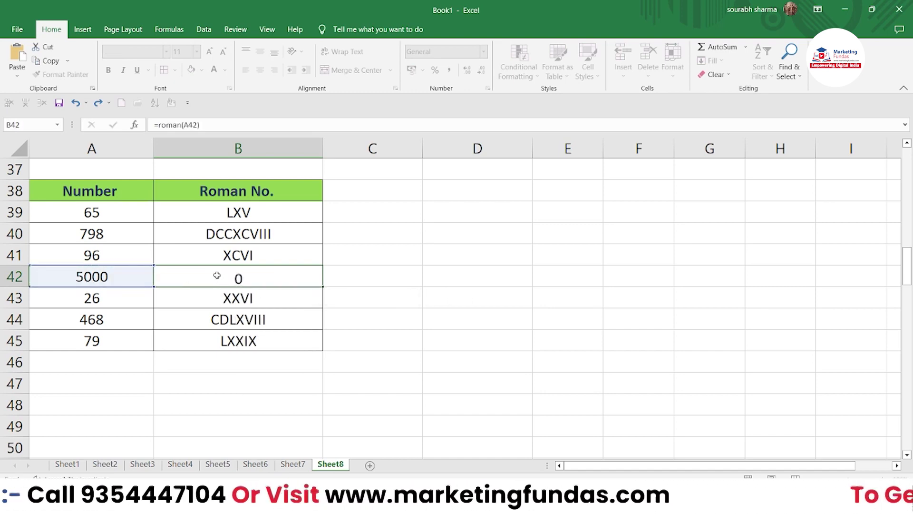
pyautogui.click(232, 282)
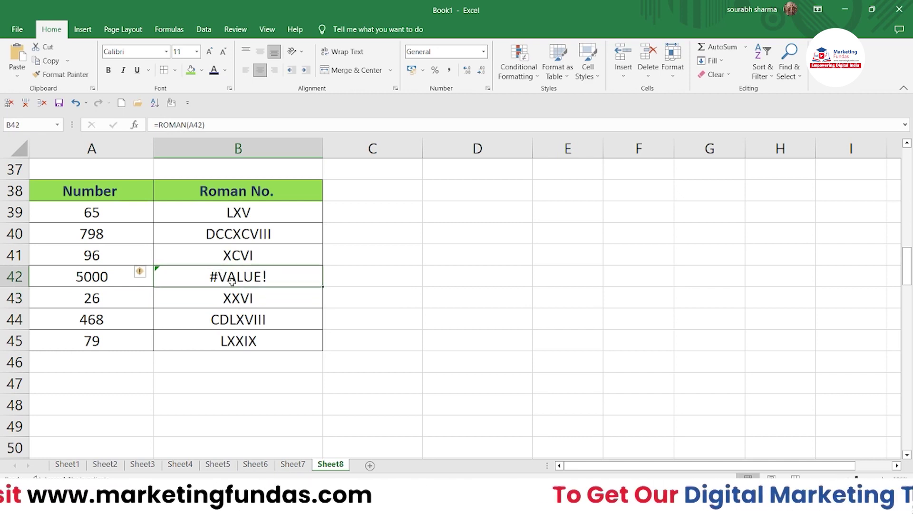
# Step: Change the number in cell A42 to 500
pyautogui.click(438, 301)
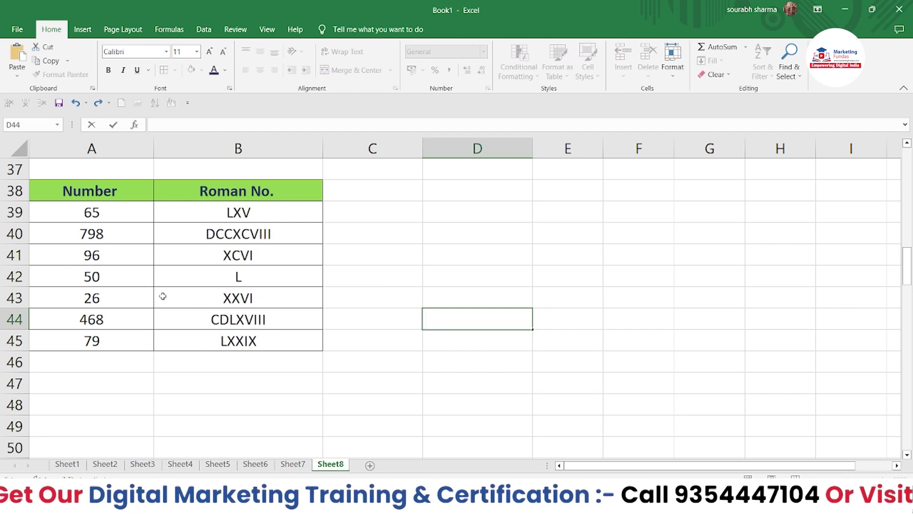
pyautogui.doubleClick(105, 274)
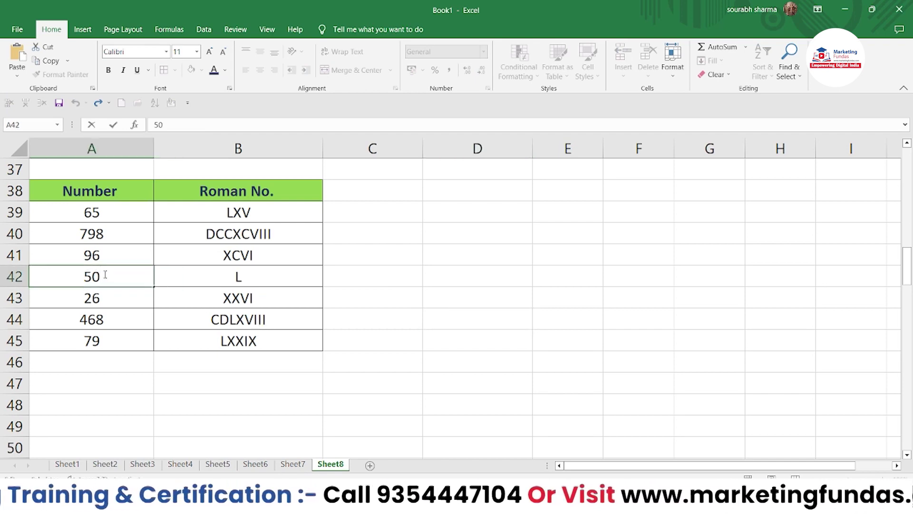
pyautogui.write('0')
pyautogui.click(476, 300)
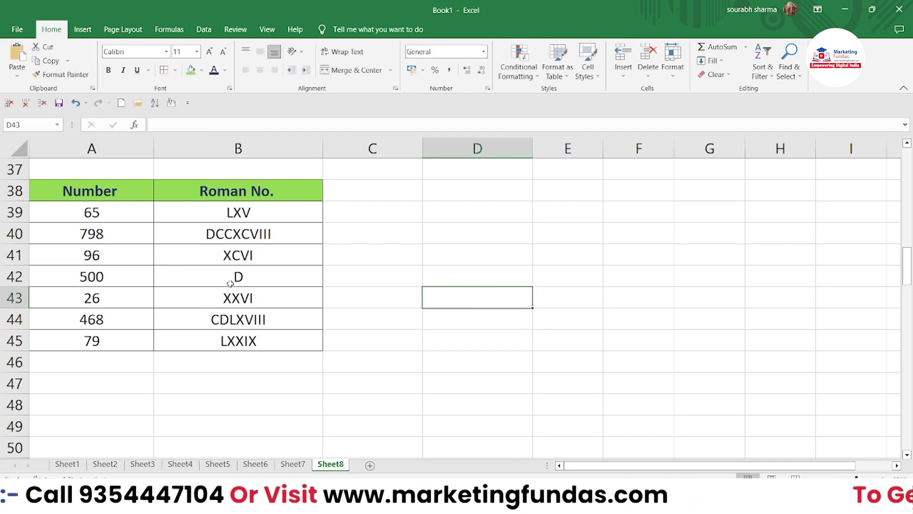
# Step: Examine the two names with irregular spacing in cells A55:A56
pyautogui.scroll(-2, 544, 295)
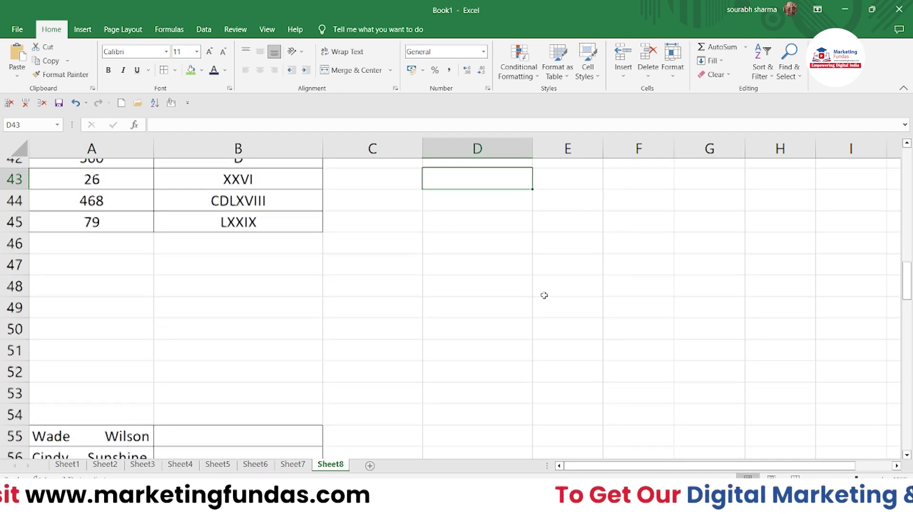
pyautogui.scroll(-2, 544, 295)
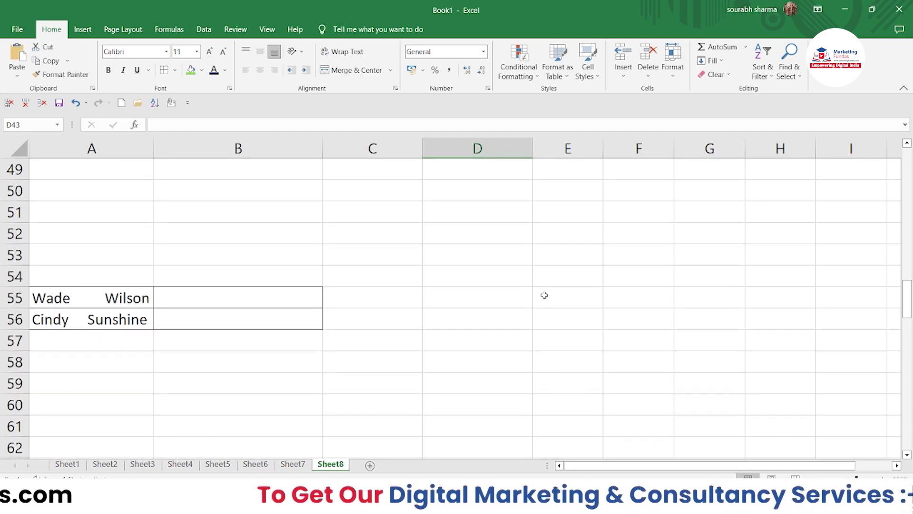
pyautogui.click(417, 314)
pyautogui.write('+')
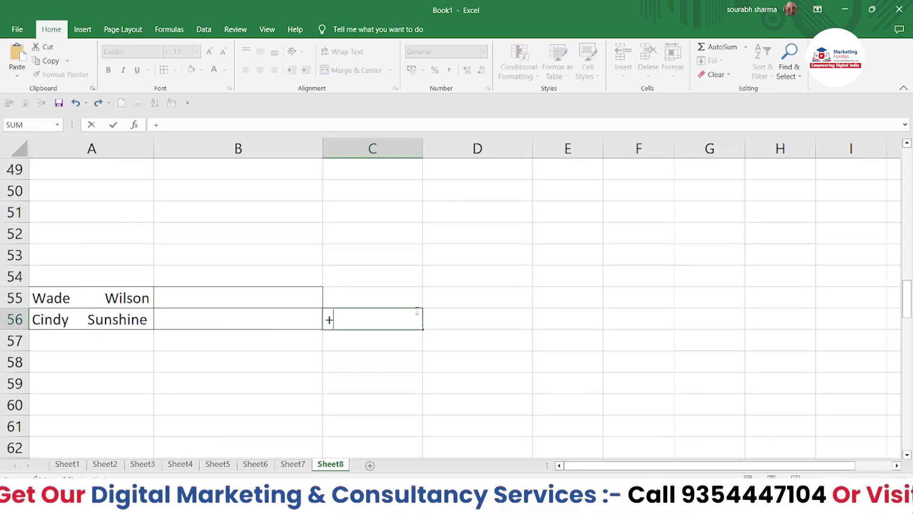
pyautogui.press('Escape')
pyautogui.click(314, 357)
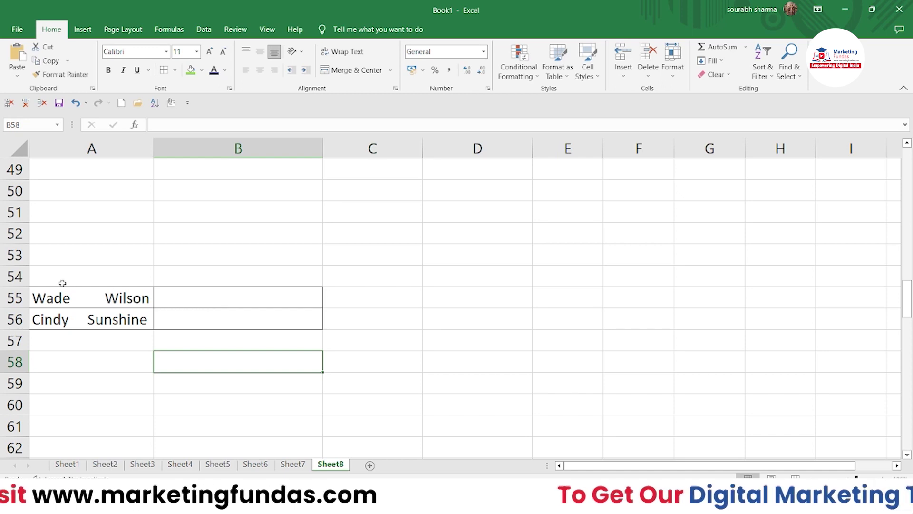
pyautogui.click(86, 304)
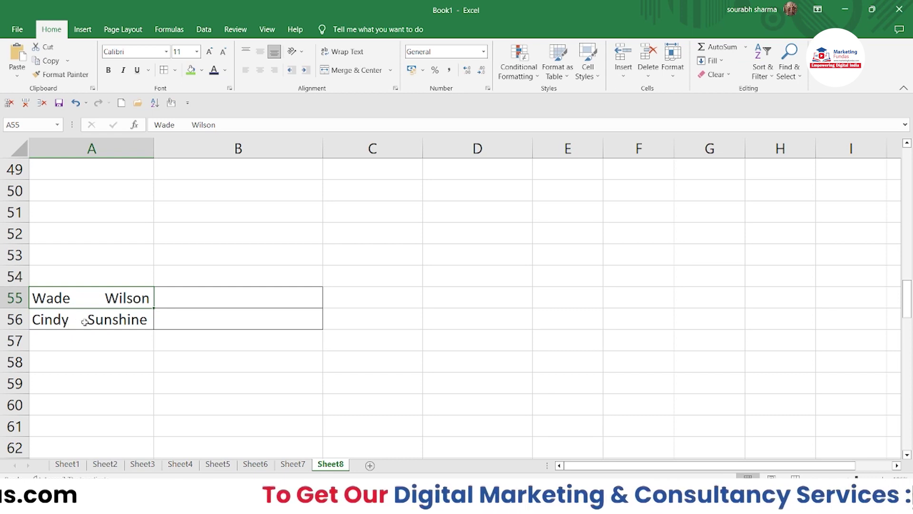
# Step: Enter the formula =TRIM(A55) in cell B55 to remove the extra spaces from the name
pyautogui.click(247, 302)
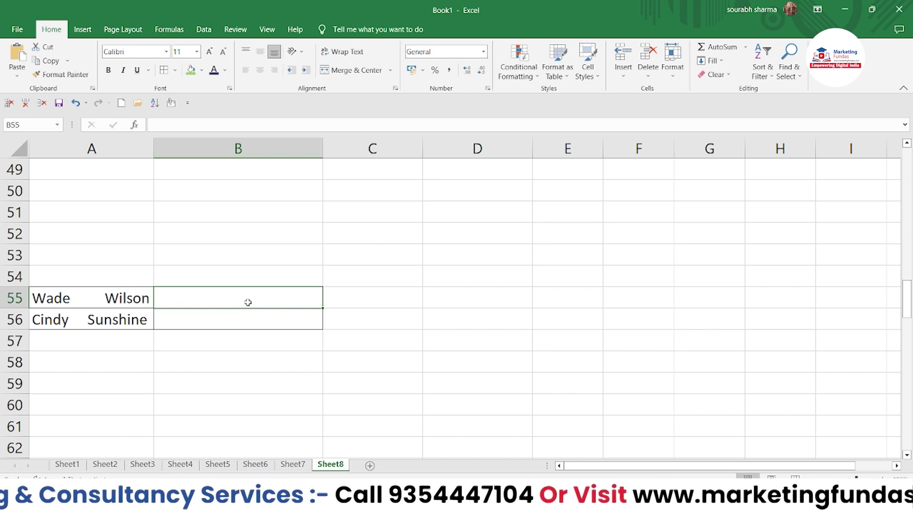
pyautogui.write('-')
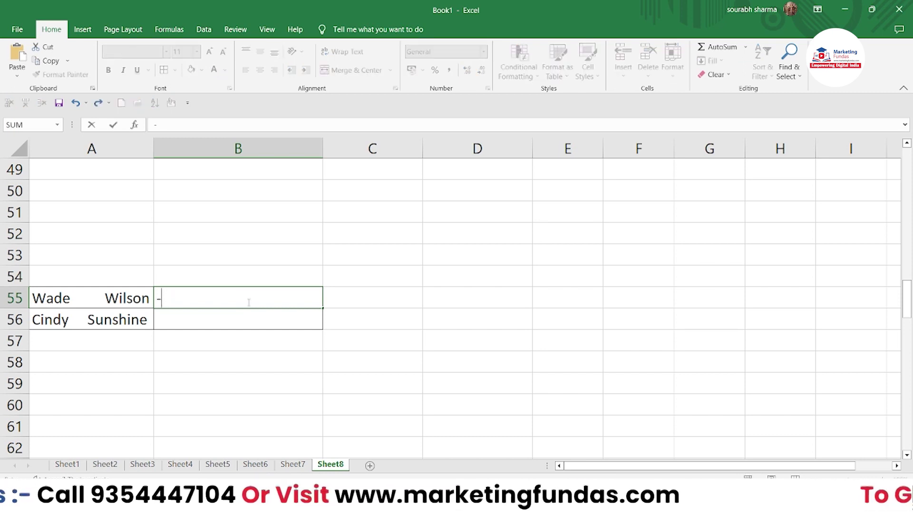
pyautogui.press('BackSpace')
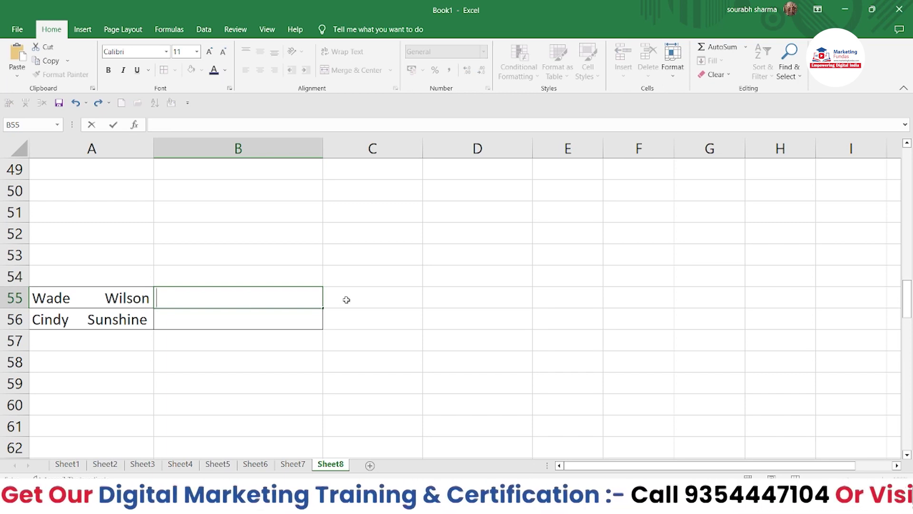
pyautogui.write('=')
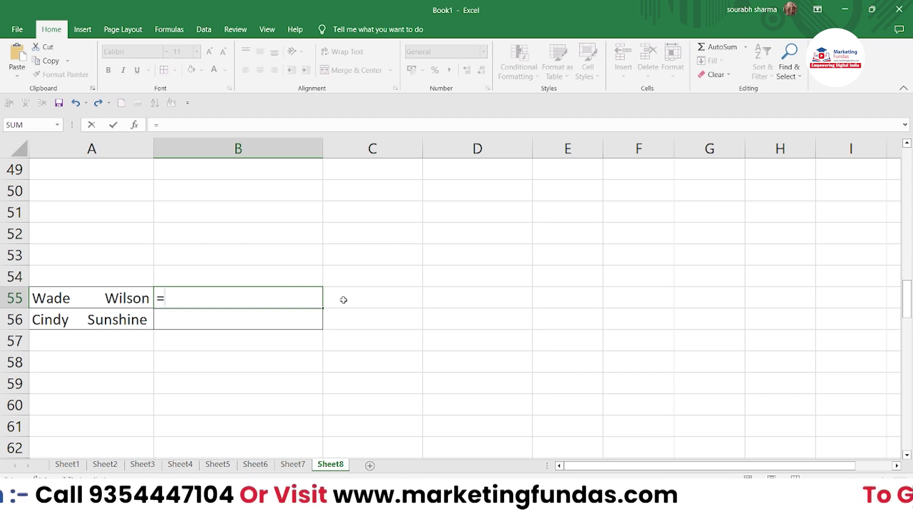
pyautogui.write('trim')
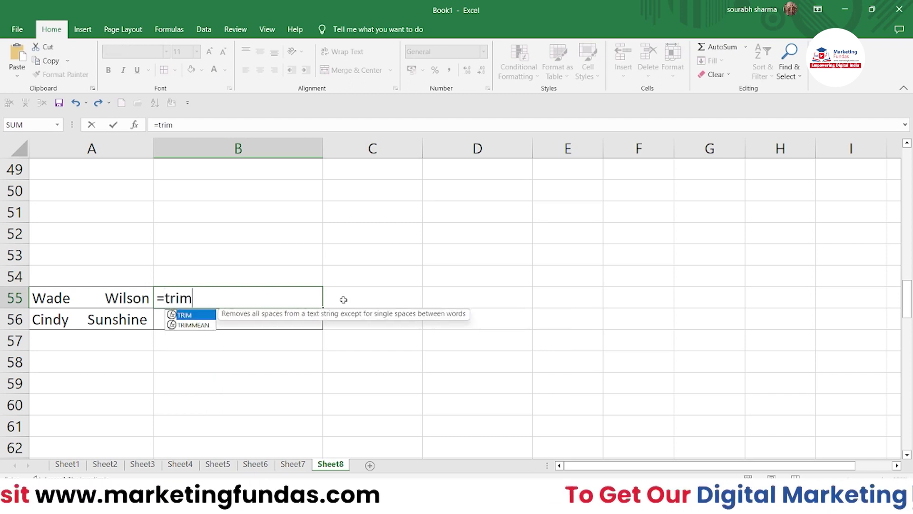
pyautogui.write('(')
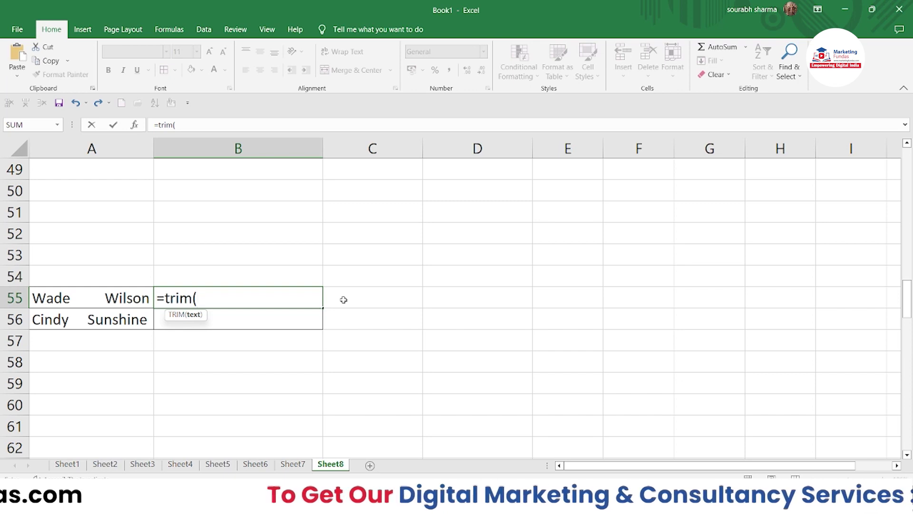
pyautogui.press('Left')
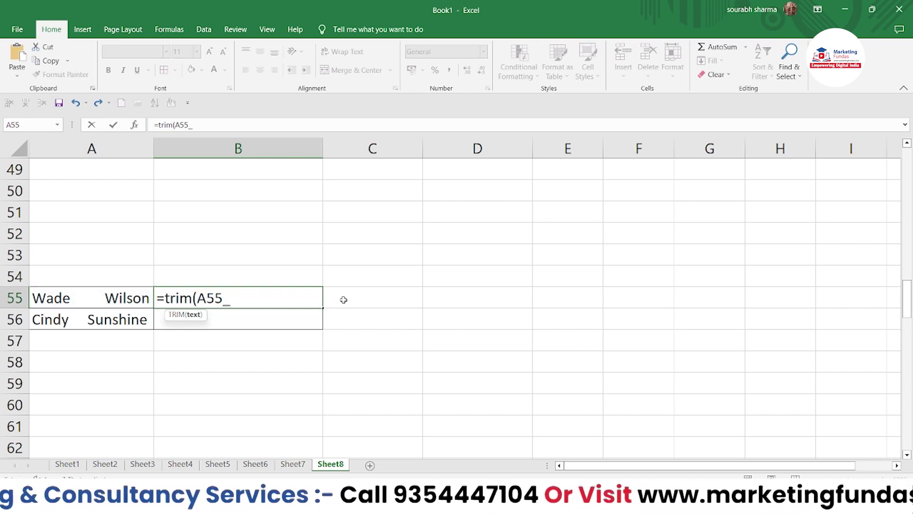
pyautogui.write(')')
pyautogui.press('Return')
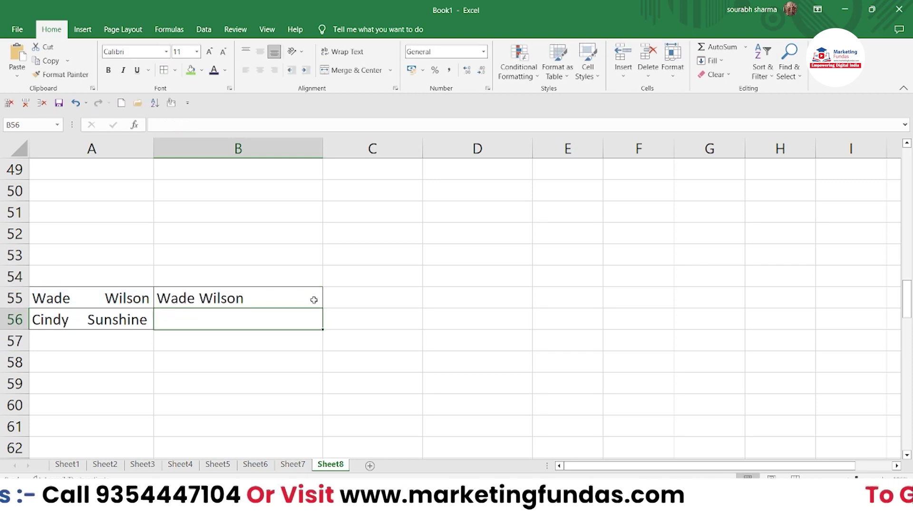
# Step: Review the TRIM formula in cell B55 and fill it down to B56
pyautogui.click(268, 300)
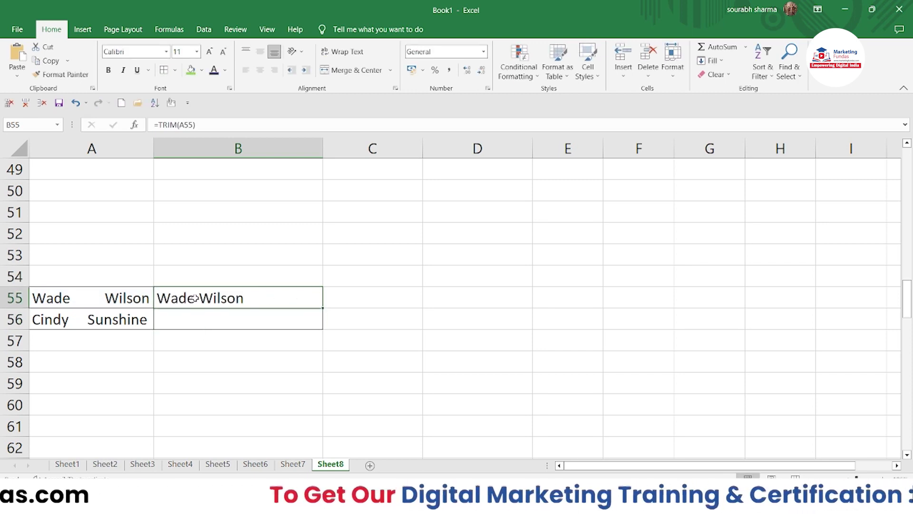
pyautogui.doubleClick(195, 297)
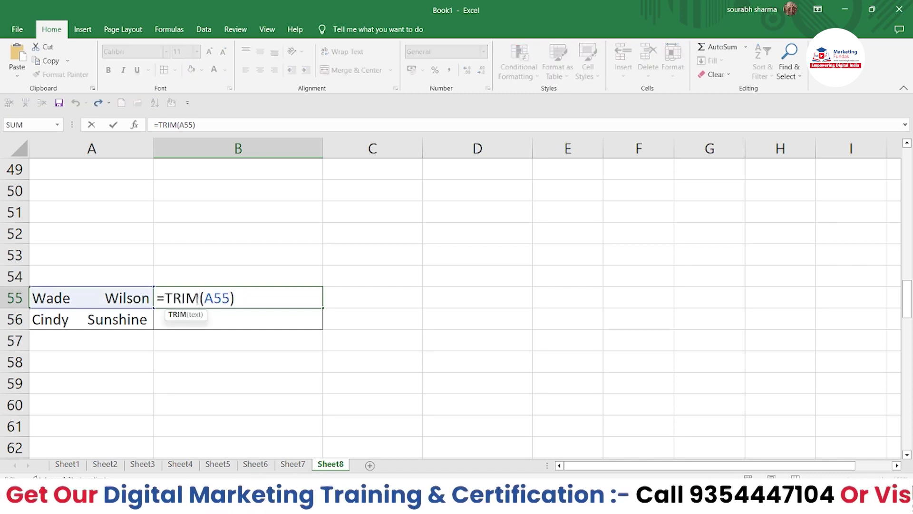
pyautogui.click(251, 299)
pyautogui.press('Return')
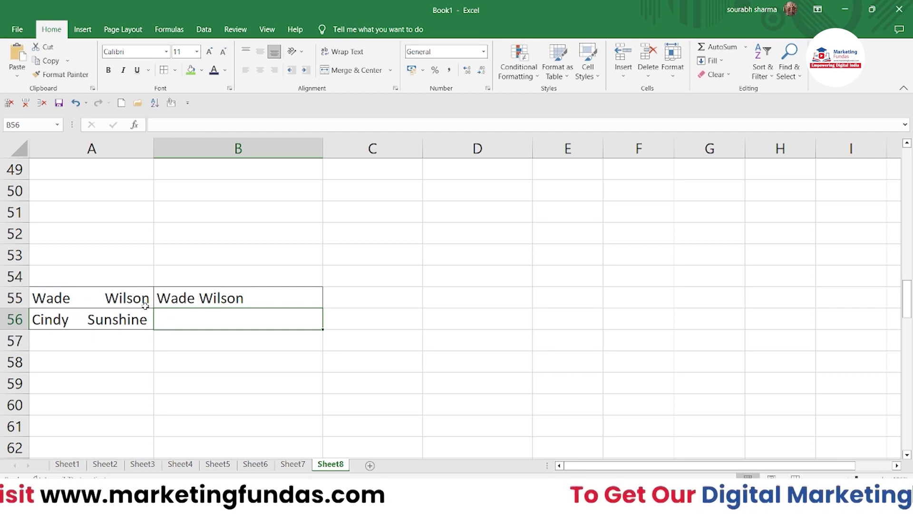
pyautogui.click(157, 298)
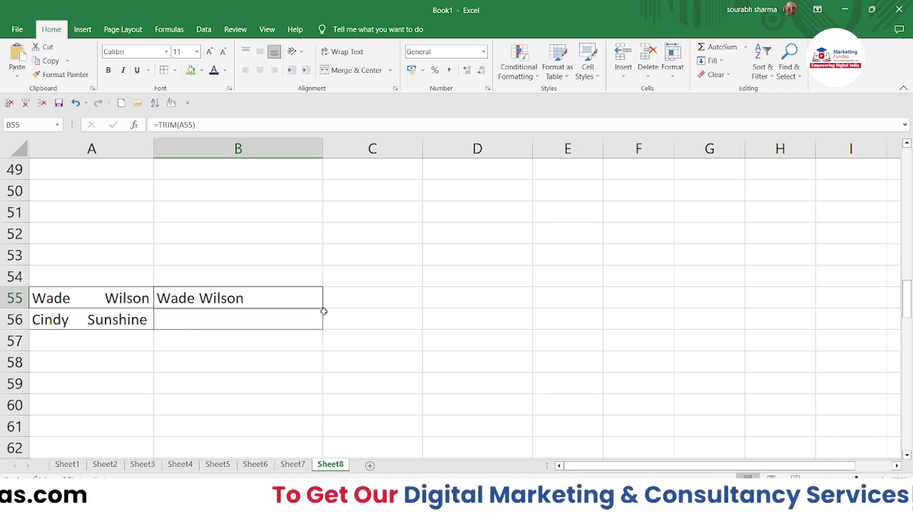
pyautogui.moveTo(324, 308); pyautogui.dragTo(325, 330)
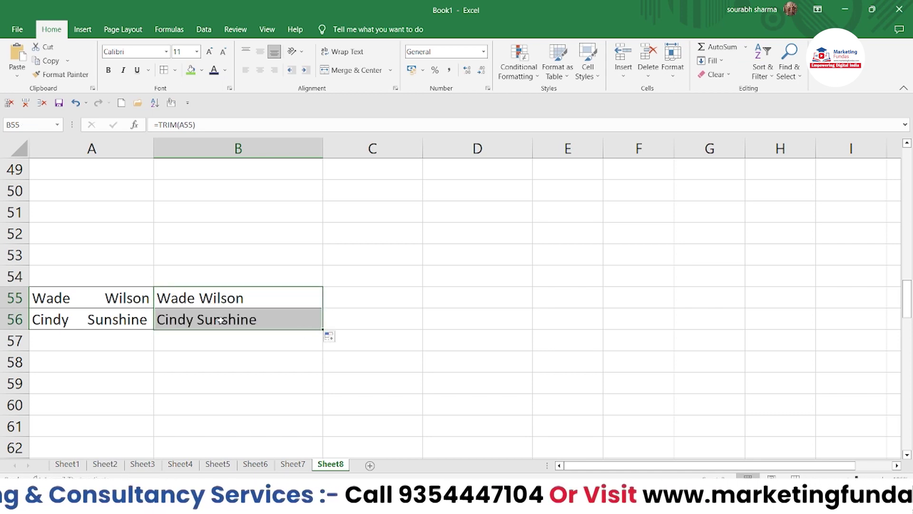
pyautogui.click(447, 325)
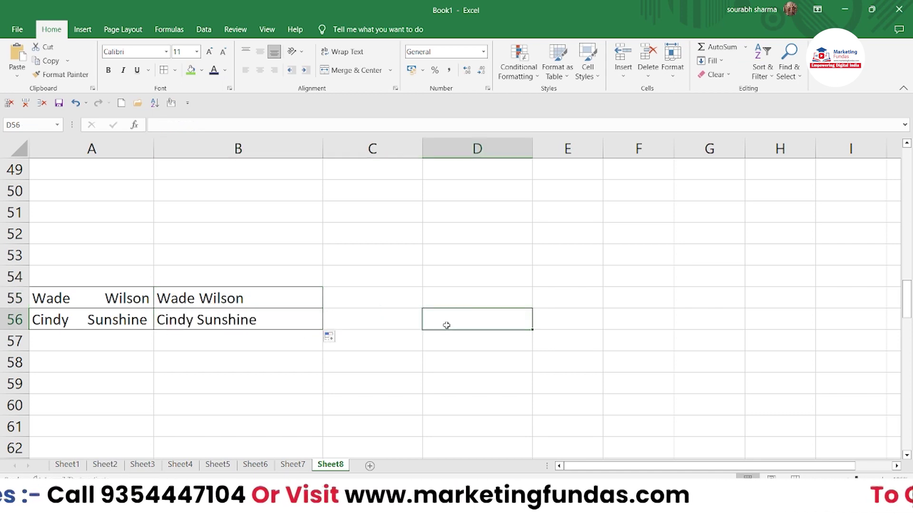
pyautogui.write('=')
pyautogui.press('BackSpace')
# Step: Enter =A88-B88 in cell C88 of the No.1/No.2 table and fill the formula down to C94
pyautogui.scroll(-3, 424, 314)
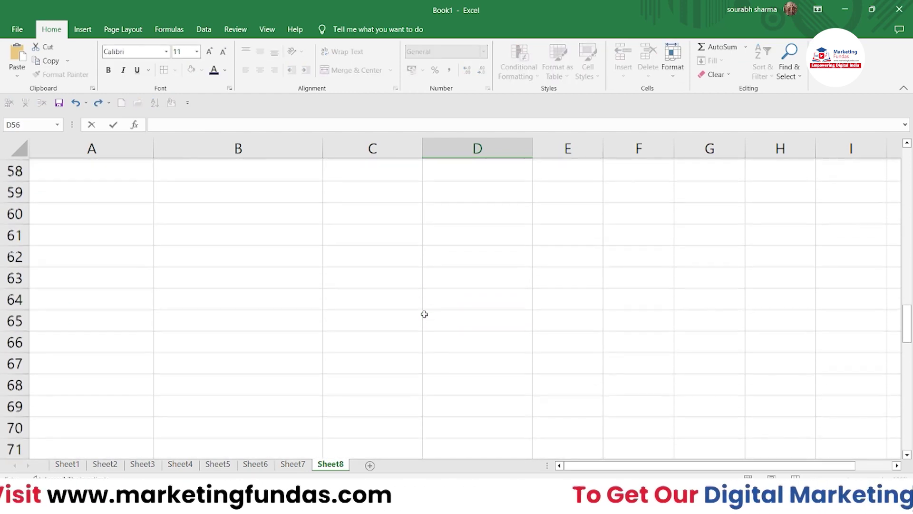
pyautogui.scroll(-8, 424, 314)
pyautogui.scroll(-1, 424, 314)
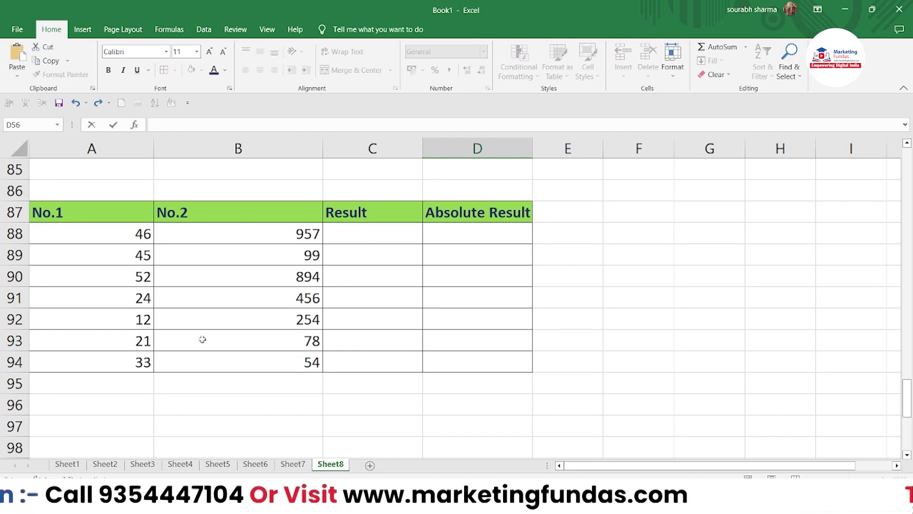
pyautogui.click(135, 236)
pyautogui.click(206, 231)
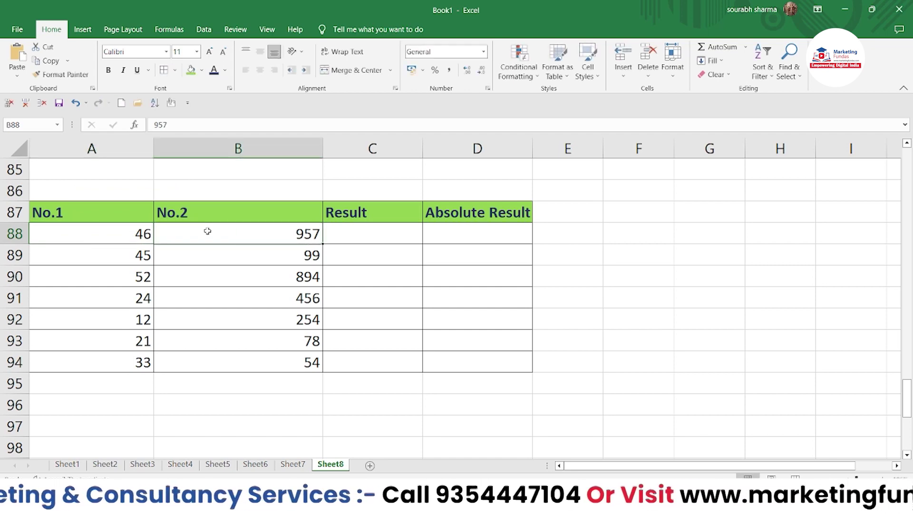
pyautogui.click(379, 245)
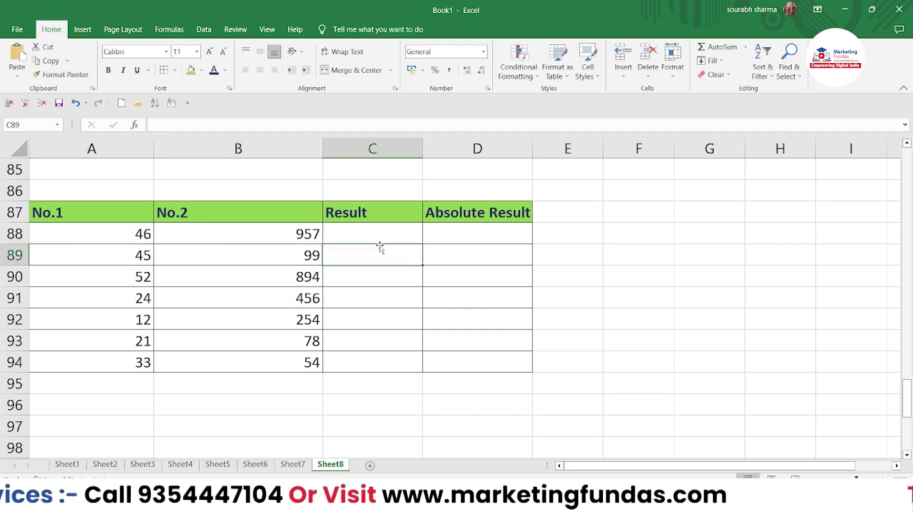
pyautogui.click(386, 241)
pyautogui.write('=')
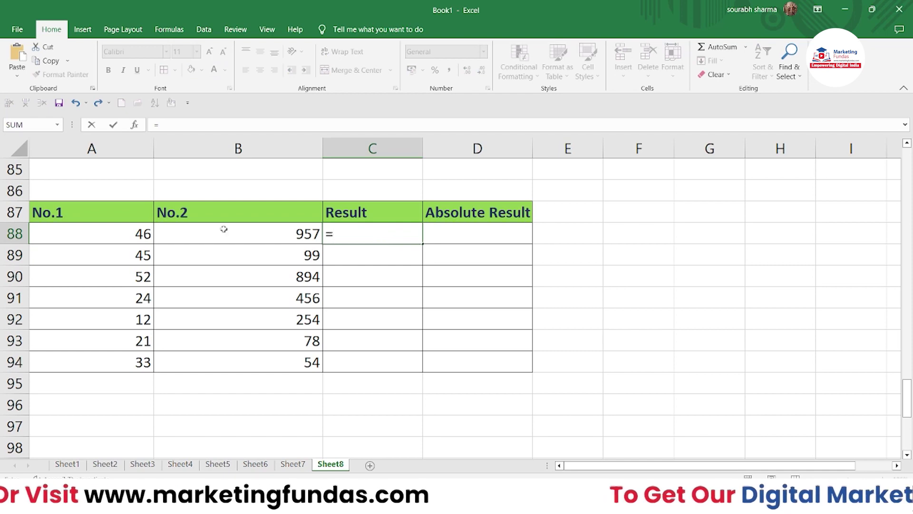
pyautogui.click(145, 238)
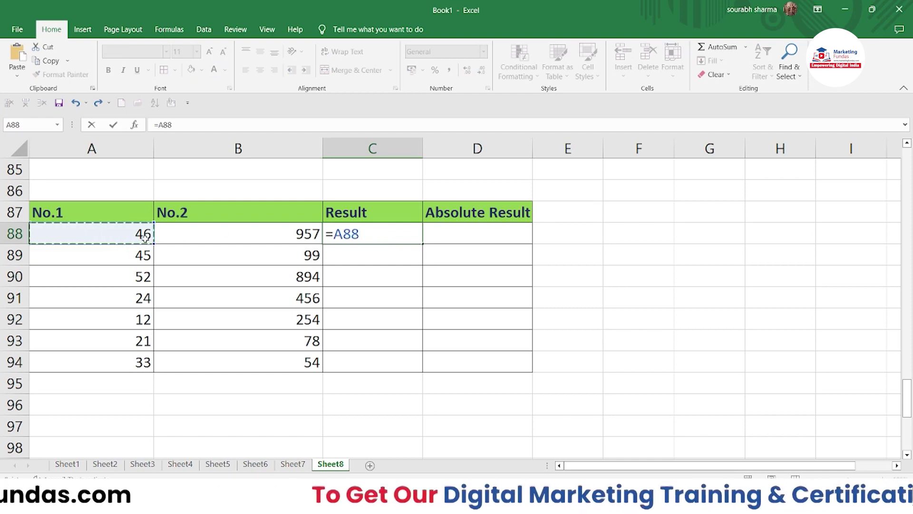
pyautogui.write('-')
pyautogui.click(255, 234)
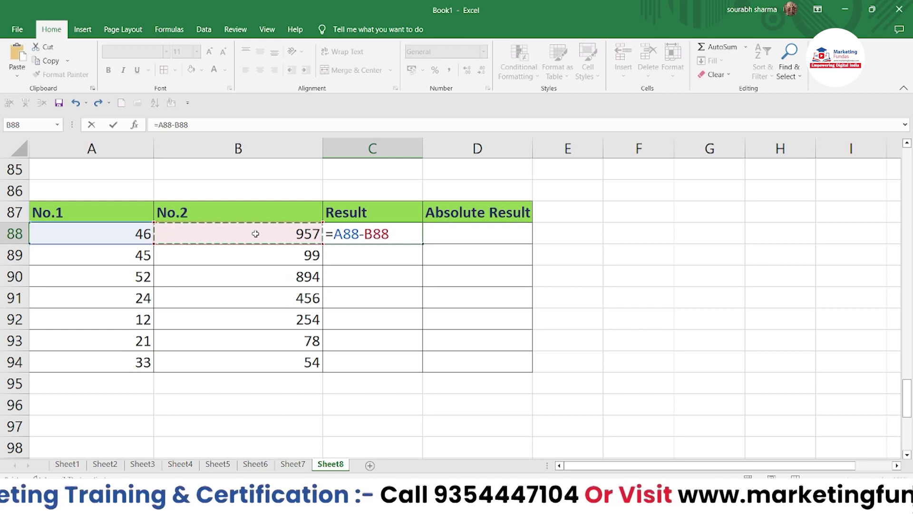
pyautogui.press('Return')
pyautogui.click(350, 239)
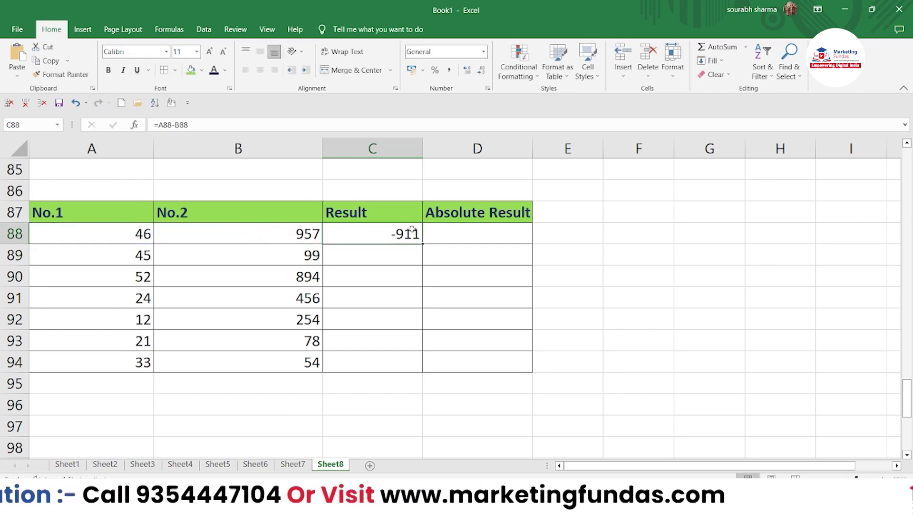
pyautogui.moveTo(423, 245); pyautogui.dragTo(423, 373)
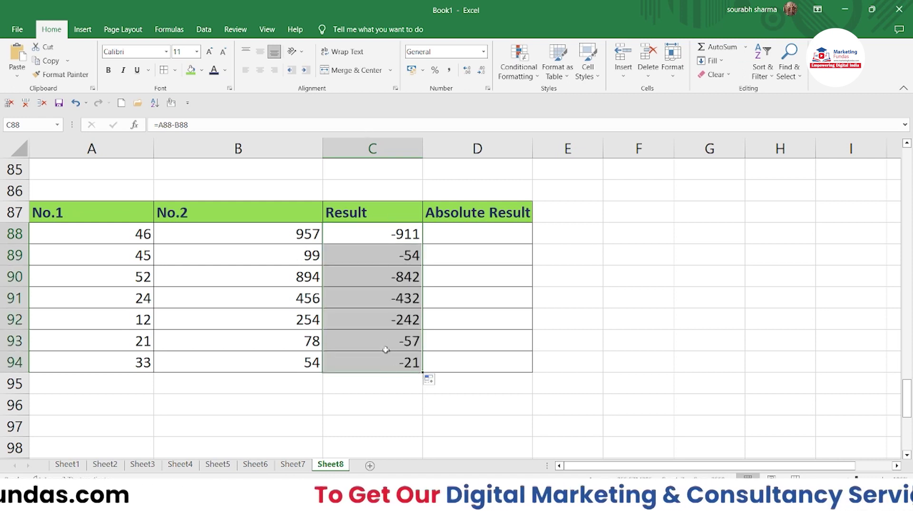
# Step: Enter =ABS(C88) in cell D88 under Absolute Result and fill the formula down to D94
pyautogui.click(499, 241)
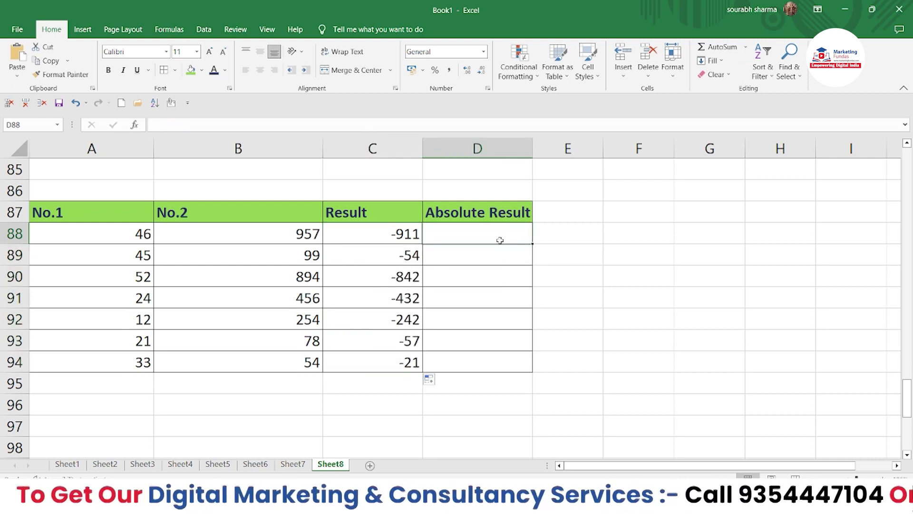
pyautogui.doubleClick(500, 240)
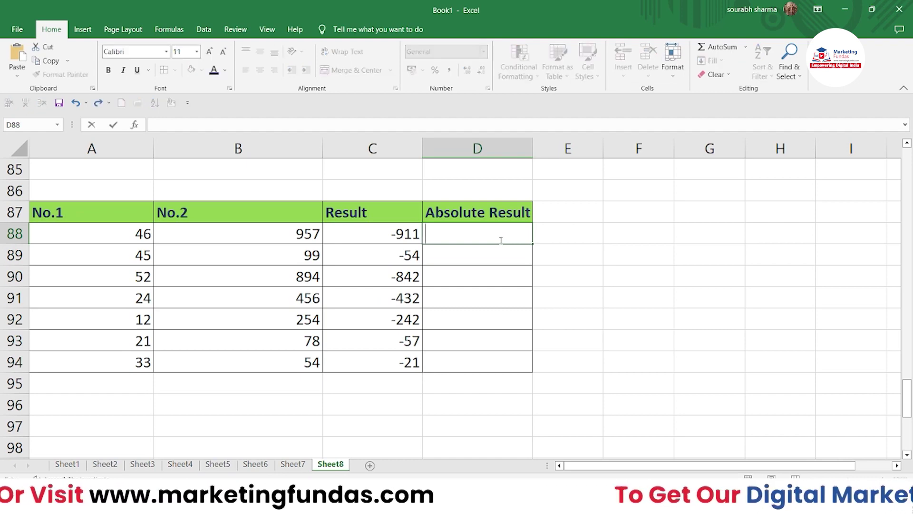
pyautogui.write('=')
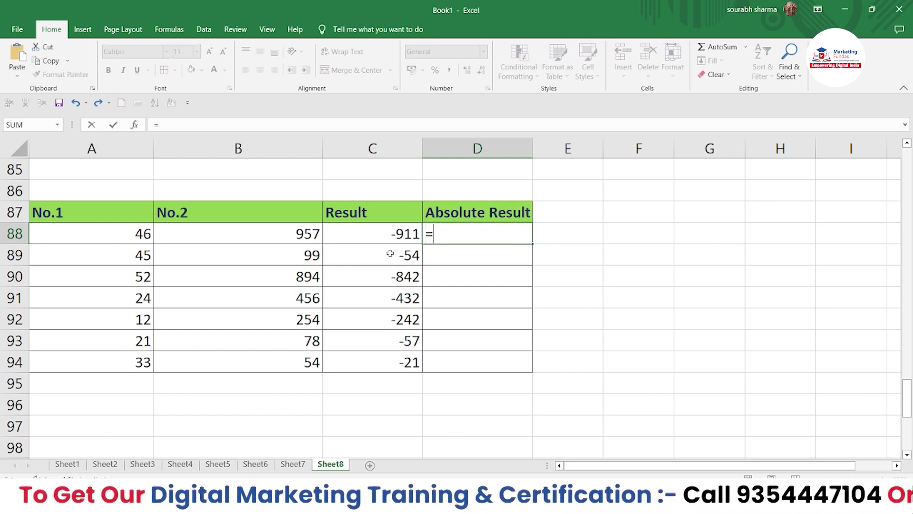
pyautogui.write('abs')
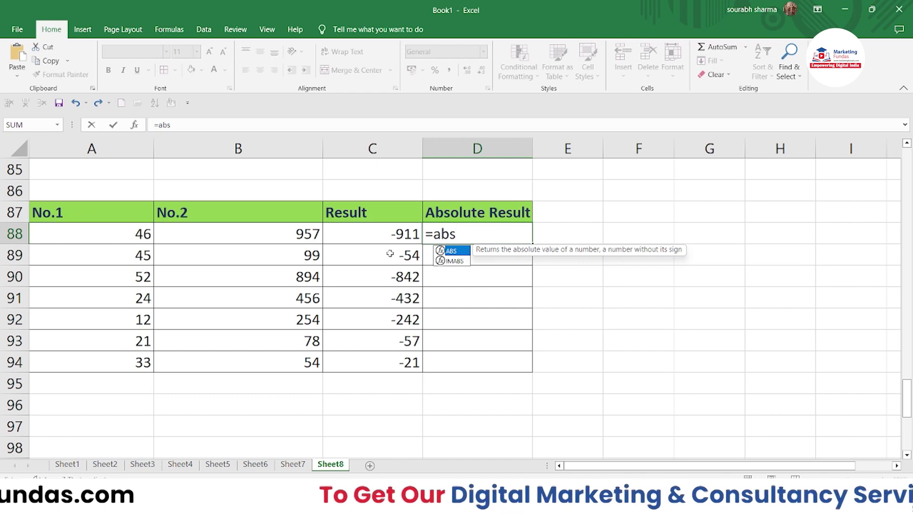
pyautogui.write('(')
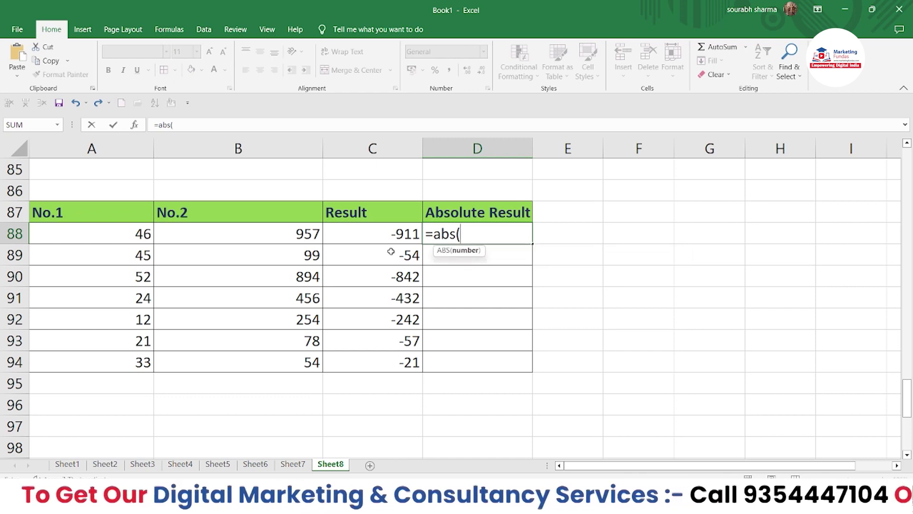
pyautogui.click(399, 234)
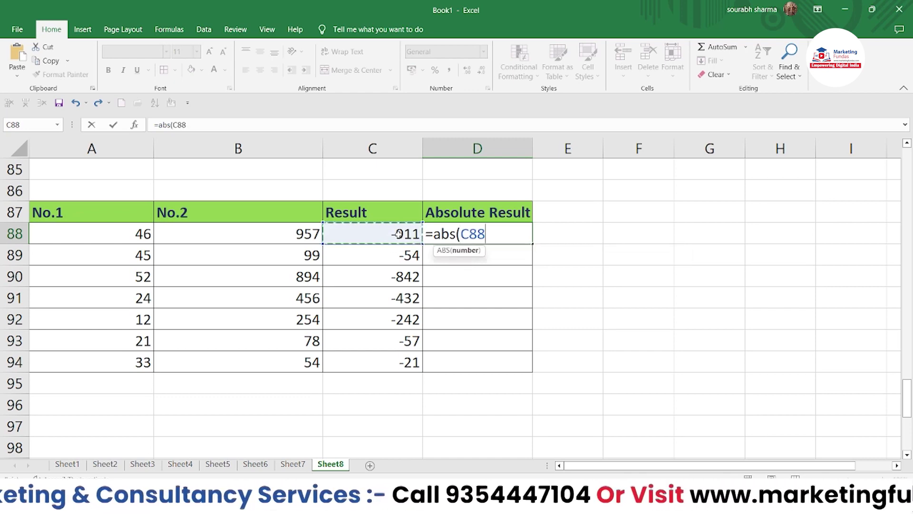
pyautogui.write(')')
pyautogui.press('Return')
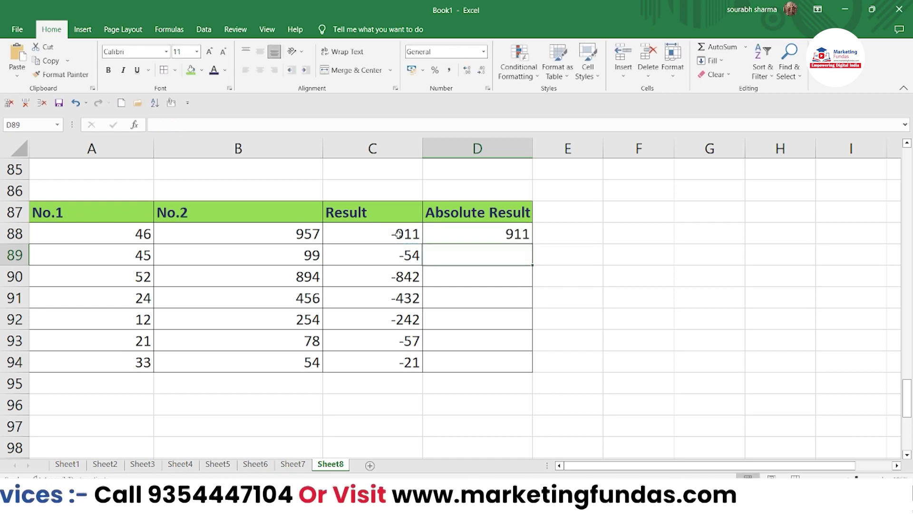
pyautogui.click(425, 236)
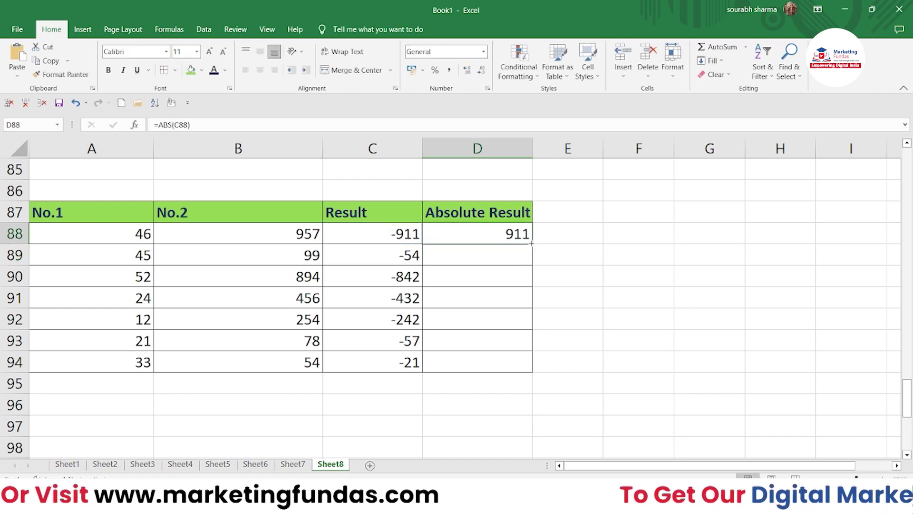
pyautogui.moveTo(532, 243); pyautogui.dragTo(528, 367)
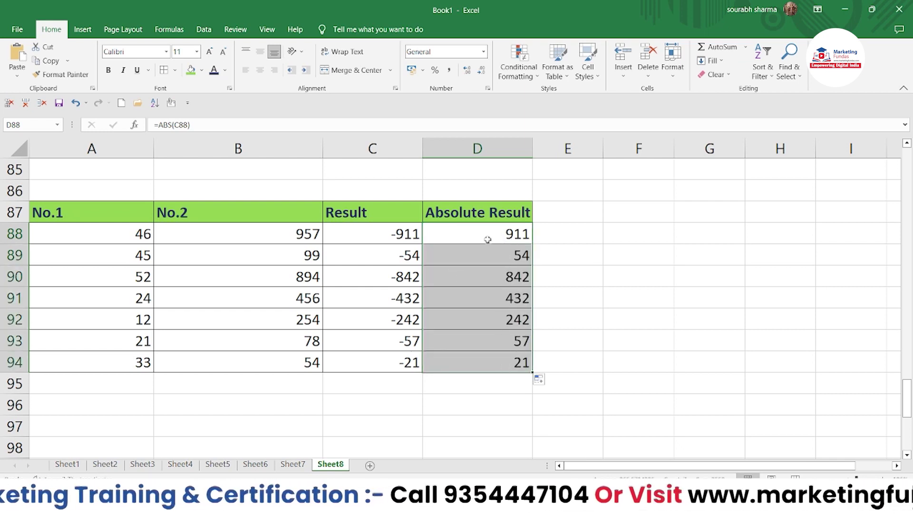
# Step: Compare the Result values in C88:C94 with the Absolute Result values in D88:D94
pyautogui.click(587, 365)
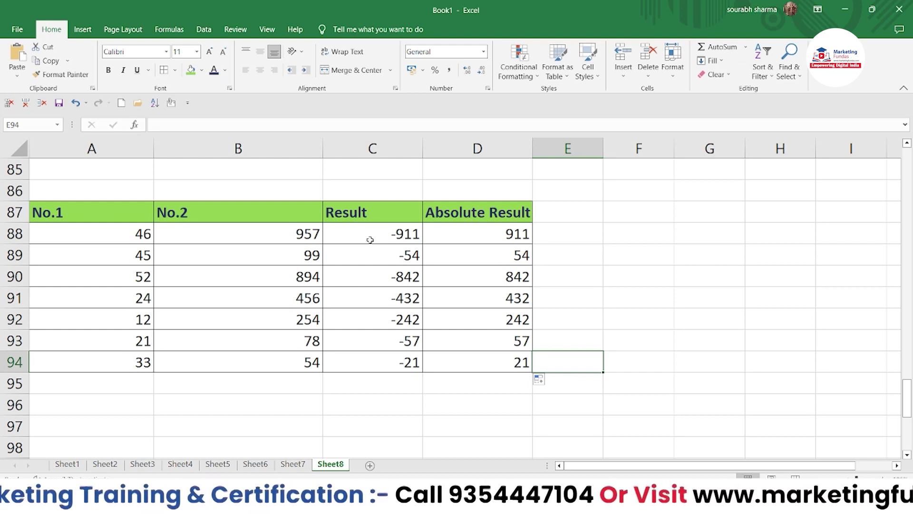
pyautogui.doubleClick(573, 276)
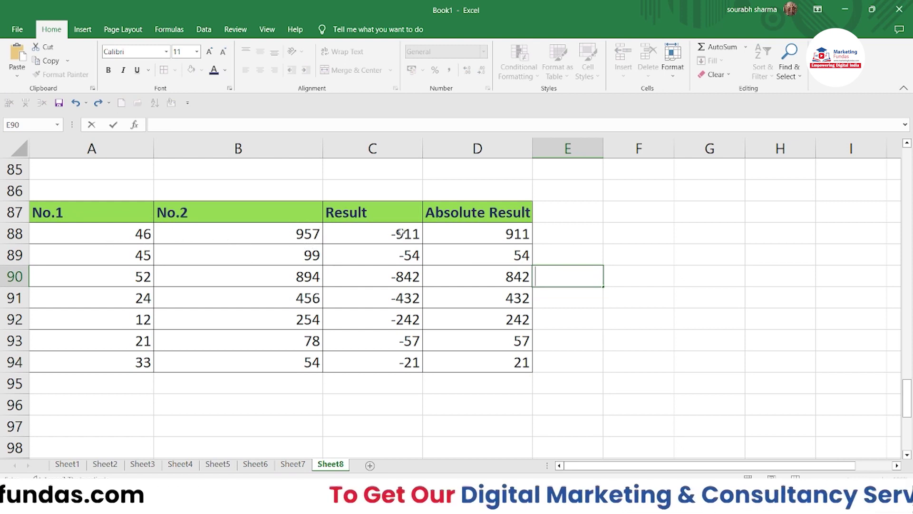
pyautogui.moveTo(400, 233); pyautogui.dragTo(404, 362)
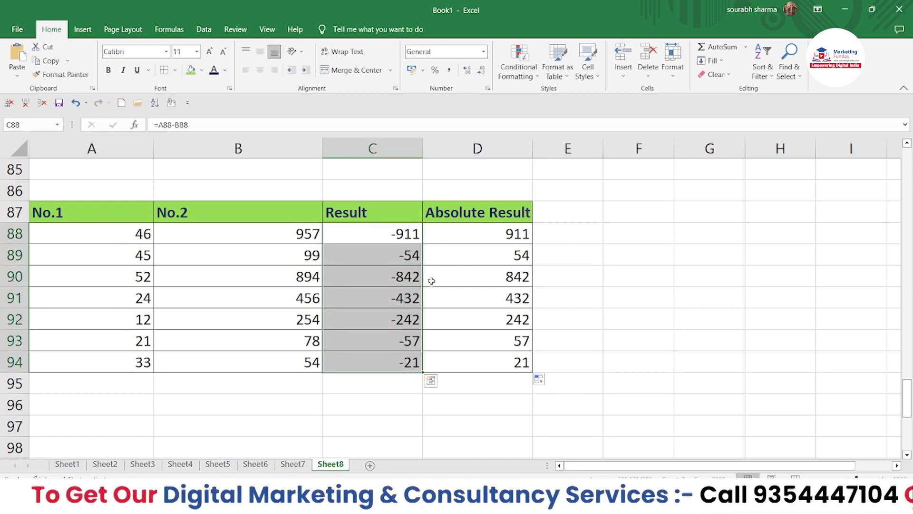
pyautogui.moveTo(477, 218); pyautogui.dragTo(490, 367)
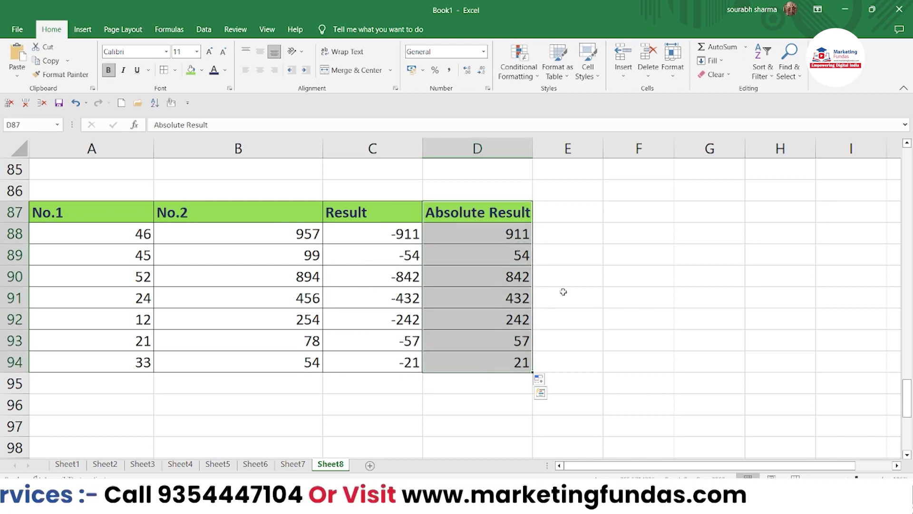
pyautogui.click(563, 292)
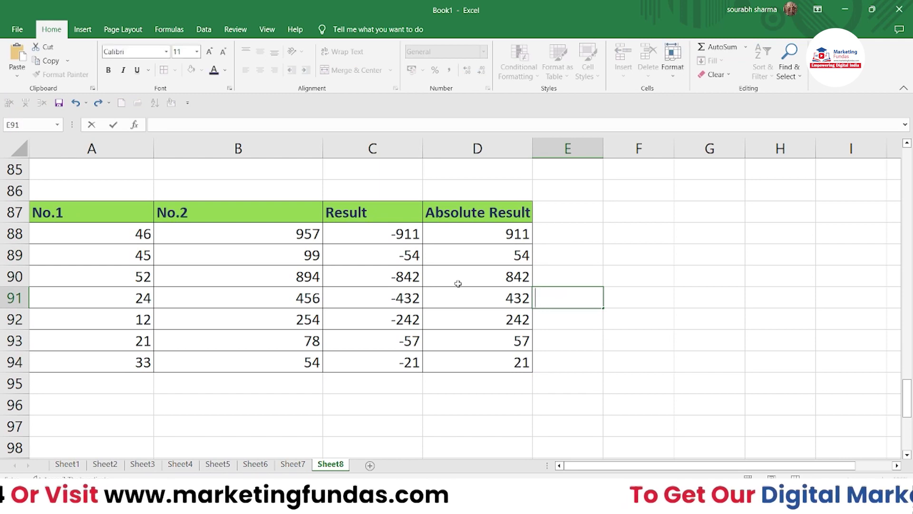
# Step: Clear the Absolute Result formulas from cells D88:D94
pyautogui.click(480, 238)
pyautogui.moveTo(480, 238); pyautogui.dragTo(481, 356)
pyautogui.press('Delete')
pyautogui.click(622, 318)
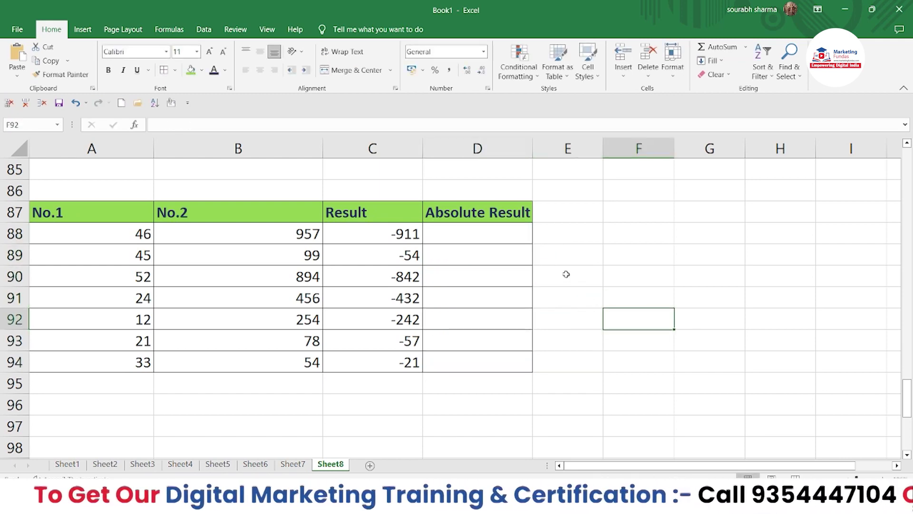
# Step: Enter =ABS((A88-B88)) in cell D88 to compute the absolute difference directly, and fill it down to D94
pyautogui.click(495, 241)
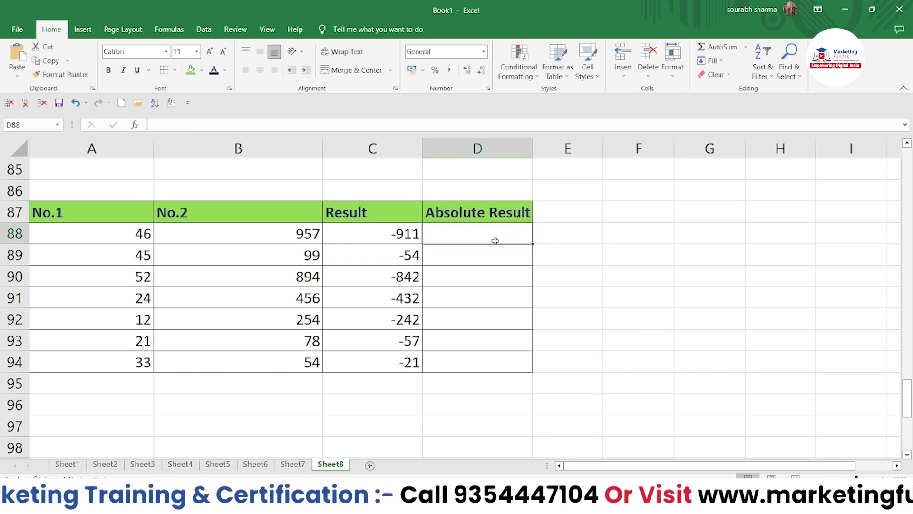
pyautogui.write('=ab')
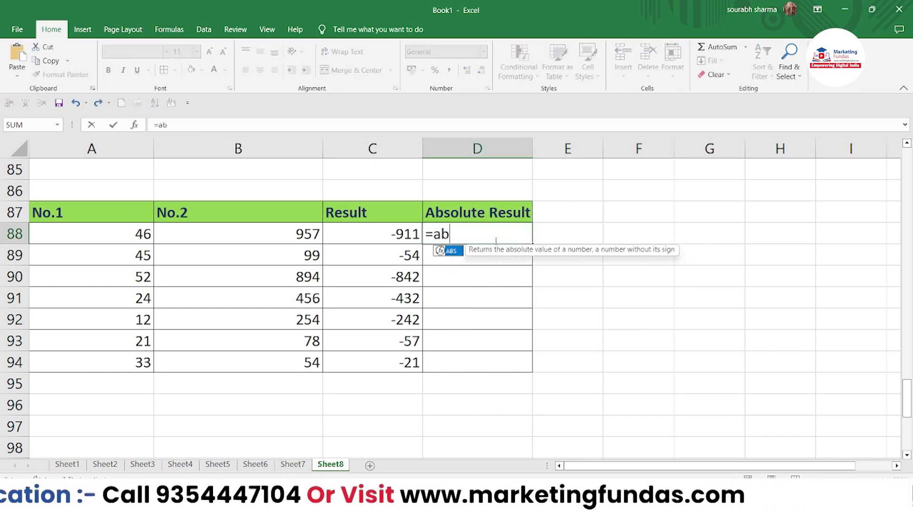
pyautogui.write('s(')
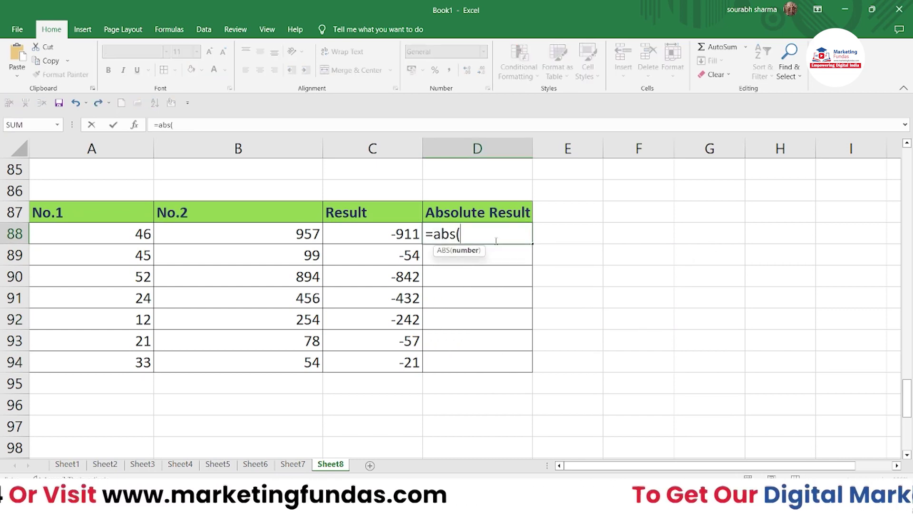
pyautogui.write('(')
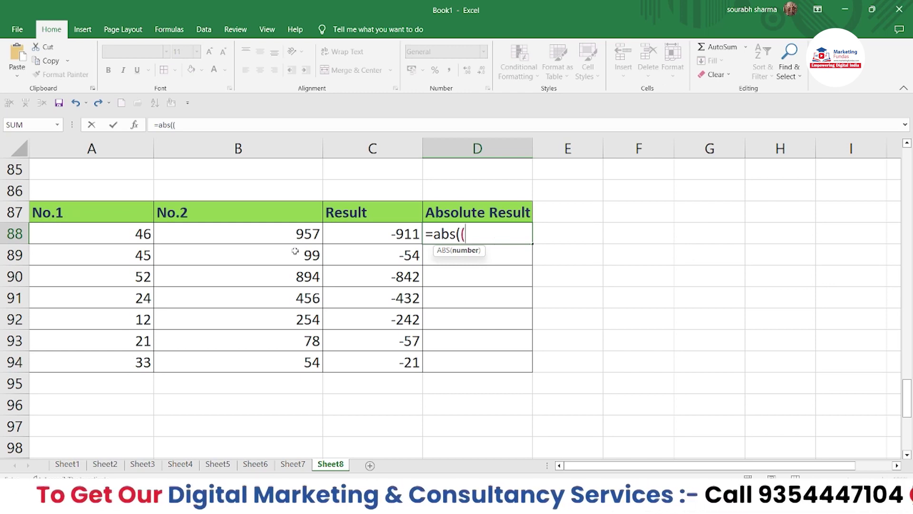
pyautogui.click(135, 237)
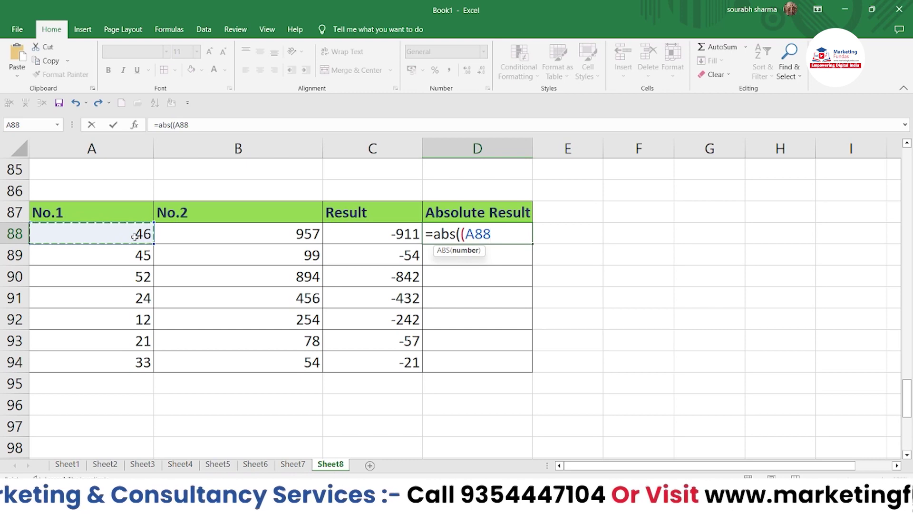
pyautogui.write('-')
pyautogui.click(218, 233)
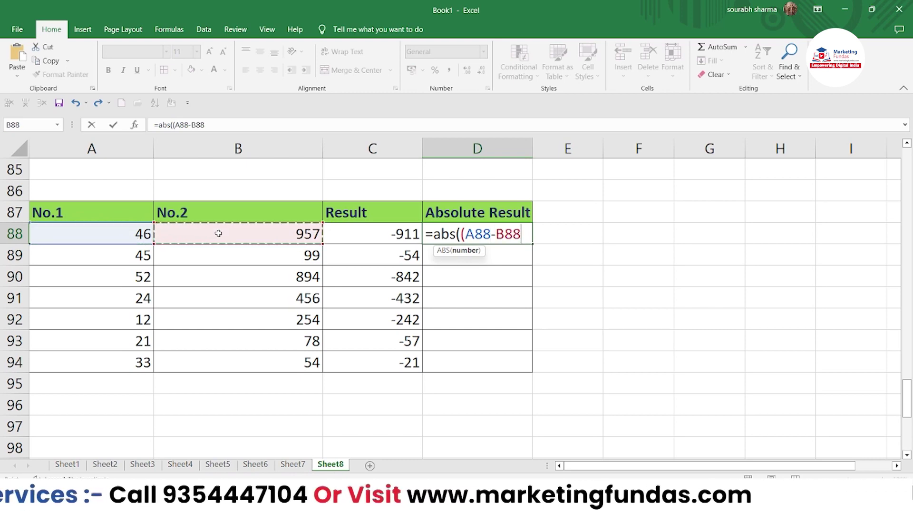
pyautogui.write('))')
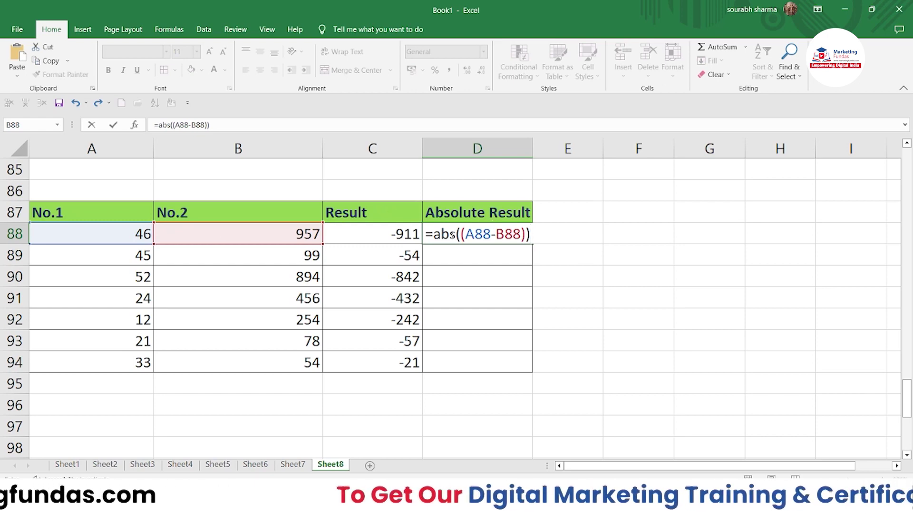
pyautogui.moveTo(452, 235); pyautogui.dragTo(513, 234)
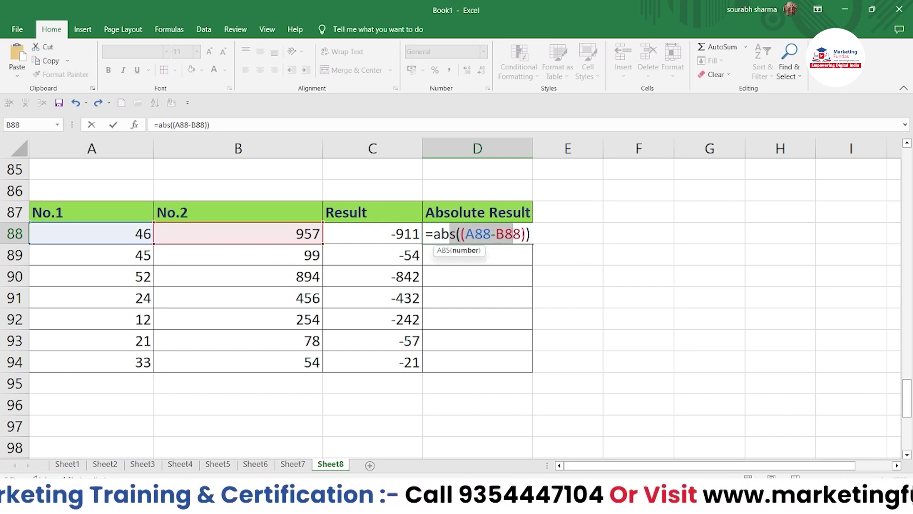
pyautogui.click(529, 234)
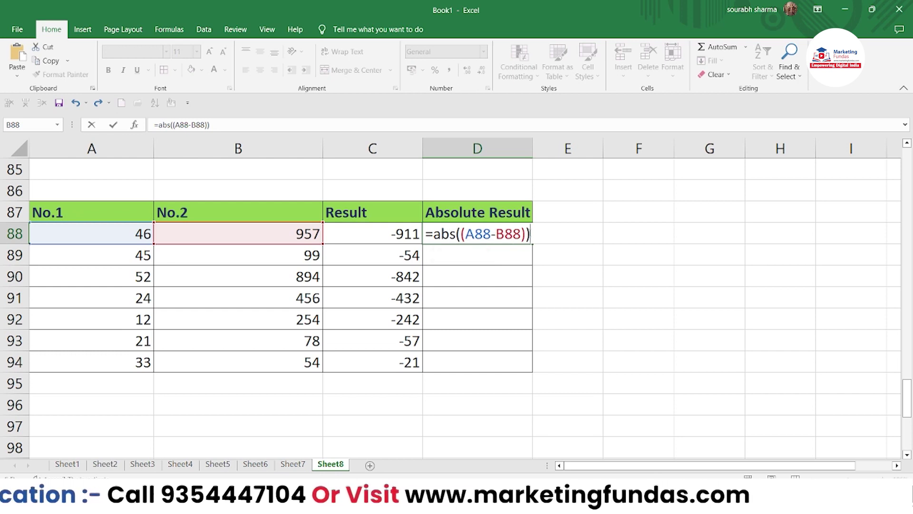
pyautogui.press('Return')
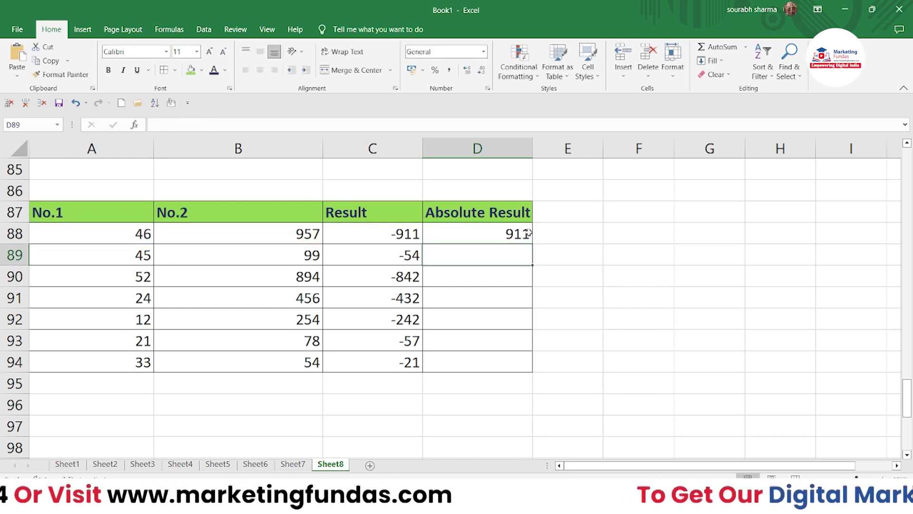
pyautogui.click(528, 236)
pyautogui.moveTo(528, 236); pyautogui.dragTo(533, 369)
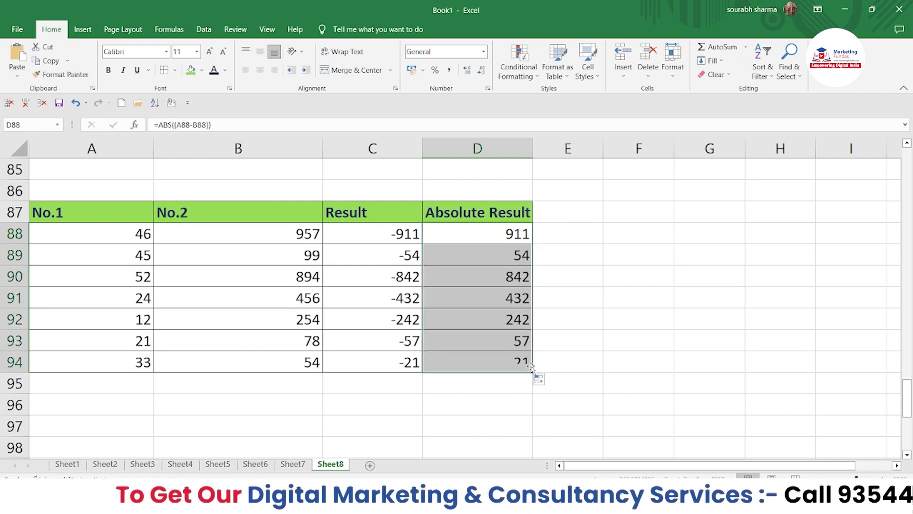
# Step: Clear the subtraction formulas from the Result cells C88:C94, keeping the Absolute Result column
pyautogui.click(579, 320)
pyautogui.click(343, 240)
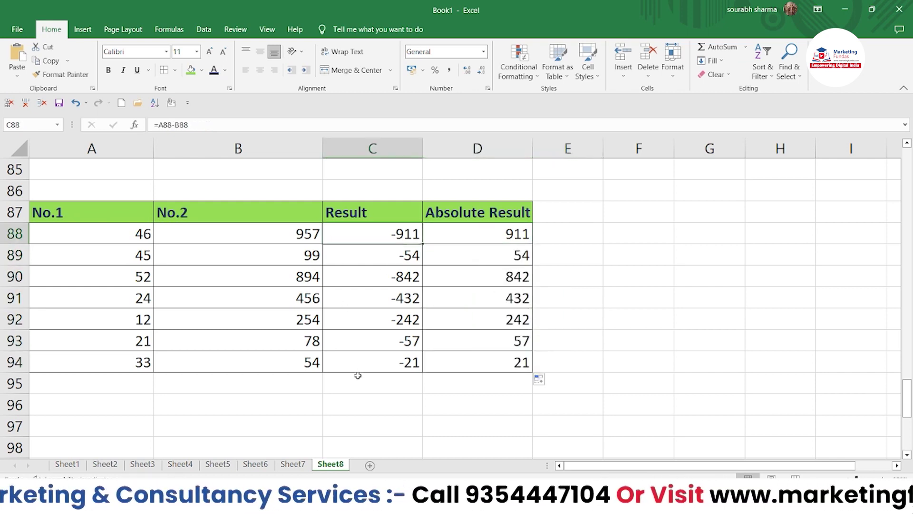
pyautogui.moveTo(377, 241); pyautogui.dragTo(379, 356)
pyautogui.press('Delete')
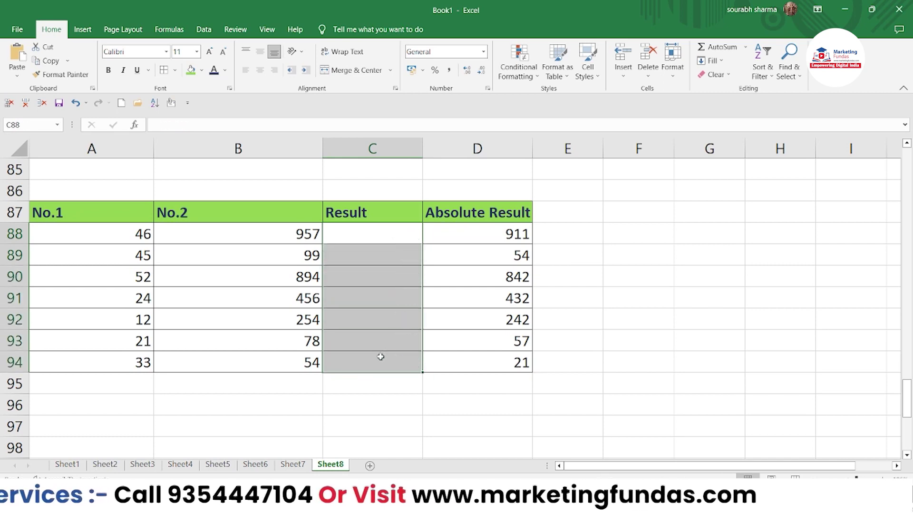
pyautogui.click(712, 254)
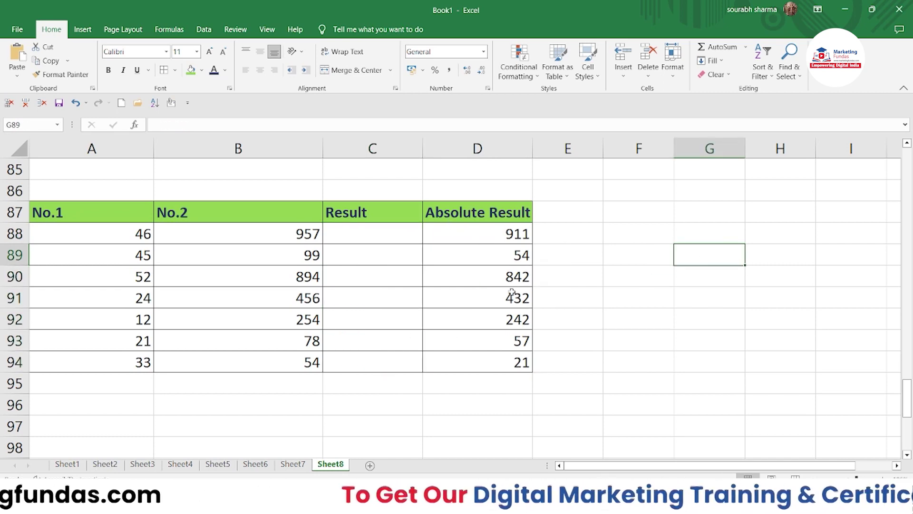
pyautogui.doubleClick(541, 298)
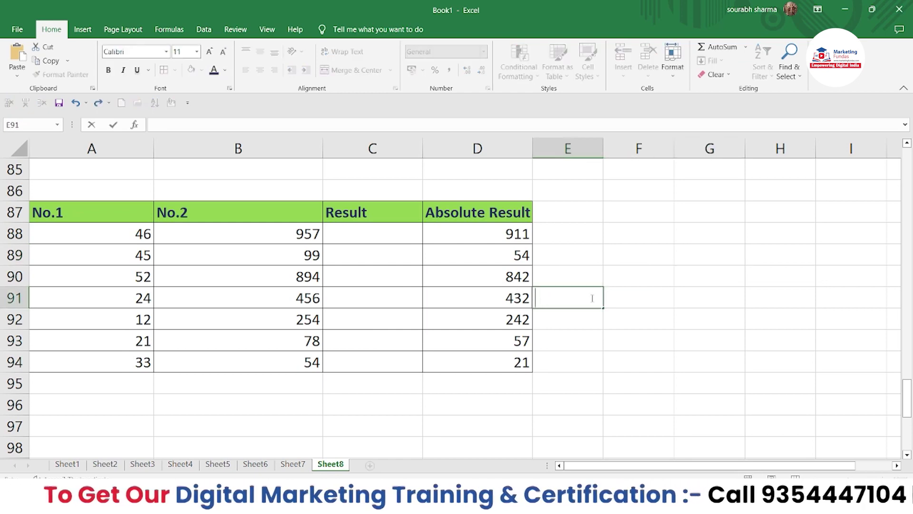
# Step: Add the header Concatenate in cell E105, beside Last Name in the names table
pyautogui.scroll(-5, 592, 298)
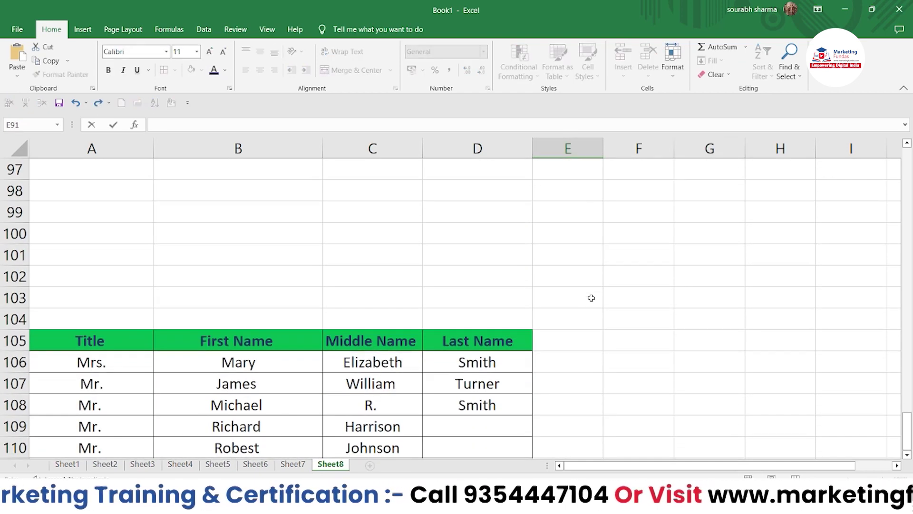
pyautogui.scroll(-1, 591, 298)
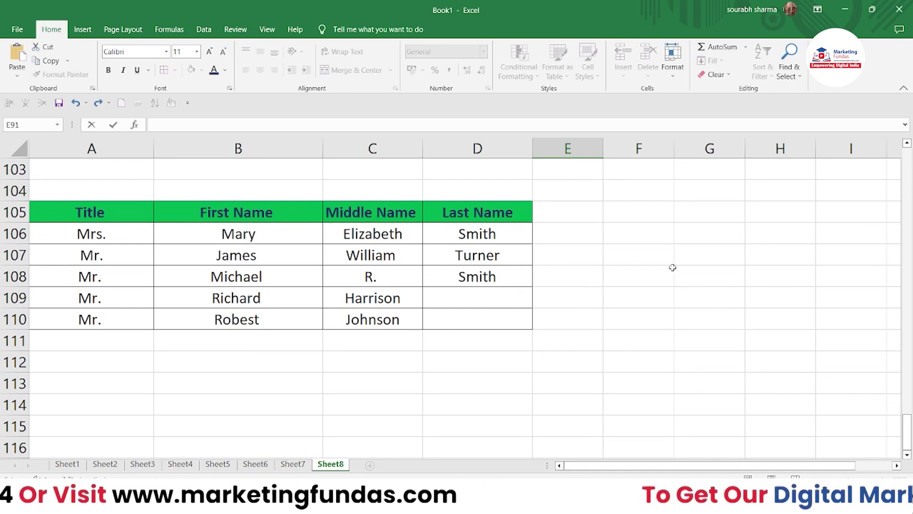
pyautogui.click(563, 219)
pyautogui.write('Con')
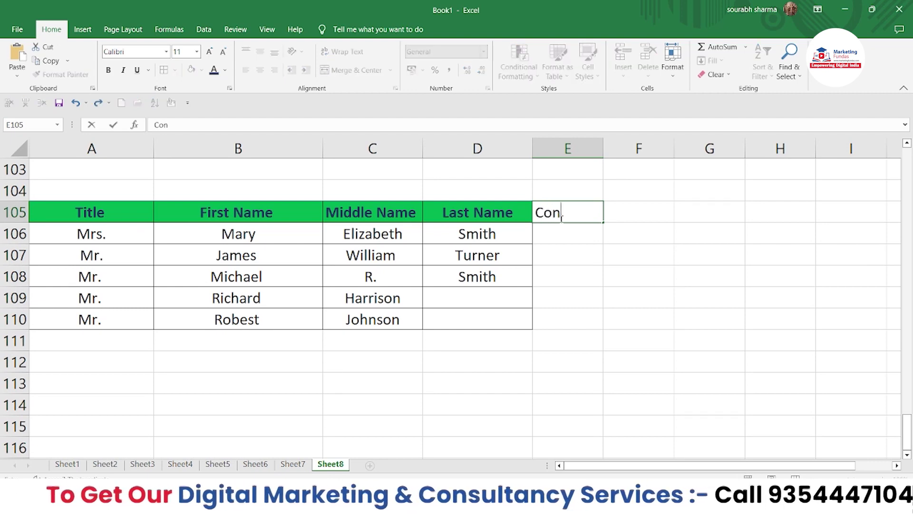
pyautogui.write('ca')
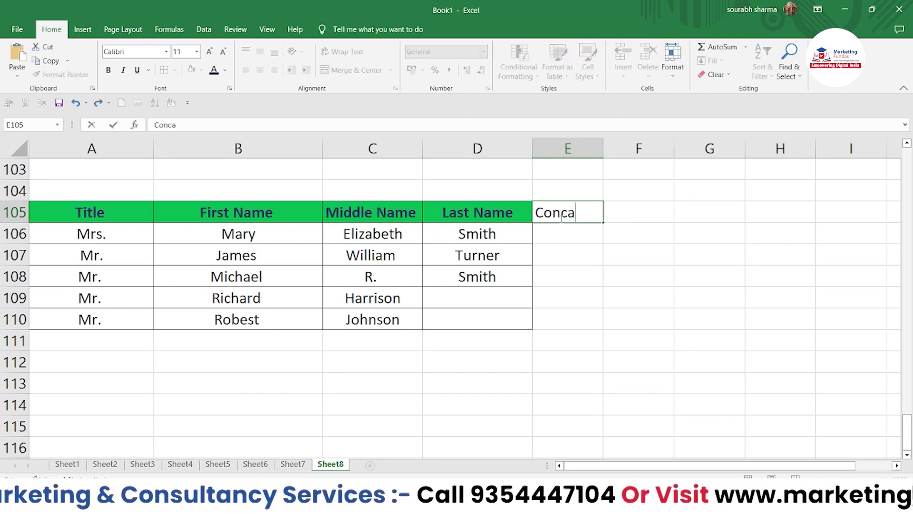
pyautogui.write('tenate')
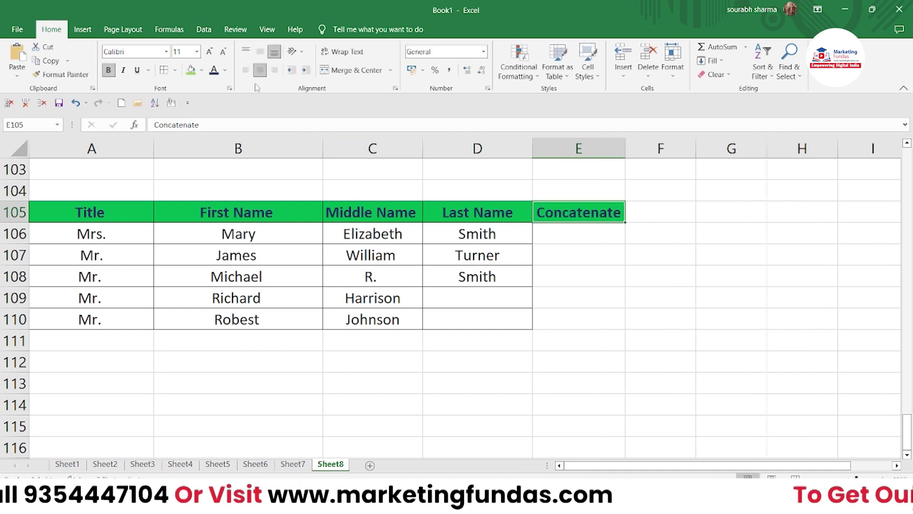
# Step: Apply cell borders to the Concatenate column, range E105:E110
pyautogui.hotkey('shift', 'Down')
pyautogui.hotkey('shift', 'Down')
pyautogui.hotkey('shift', 'Down')
pyautogui.hotkey('shift', 'Down')
pyautogui.hotkey('shift', 'Down')
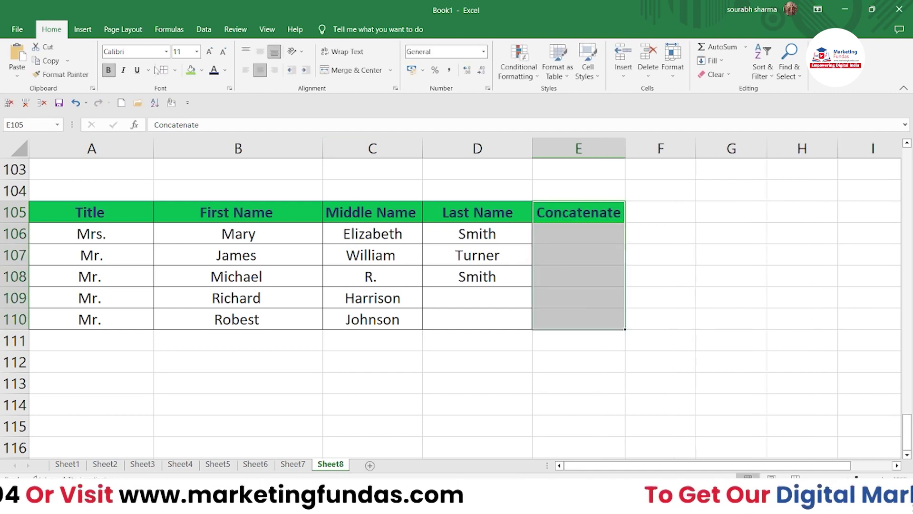
pyautogui.click(162, 72)
pyautogui.click(672, 245)
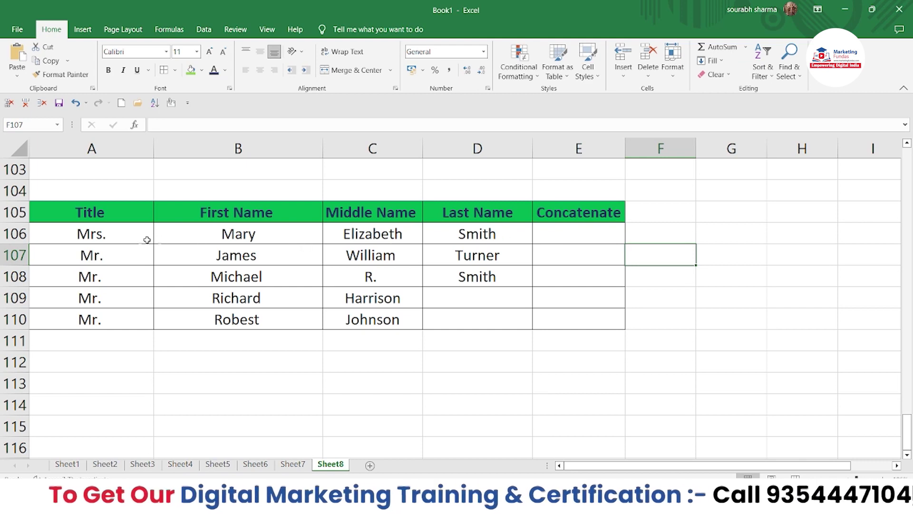
# Step: Examine the title, first, middle and last name cells A106:D106 that make up one full name
pyautogui.click(120, 238)
pyautogui.click(212, 242)
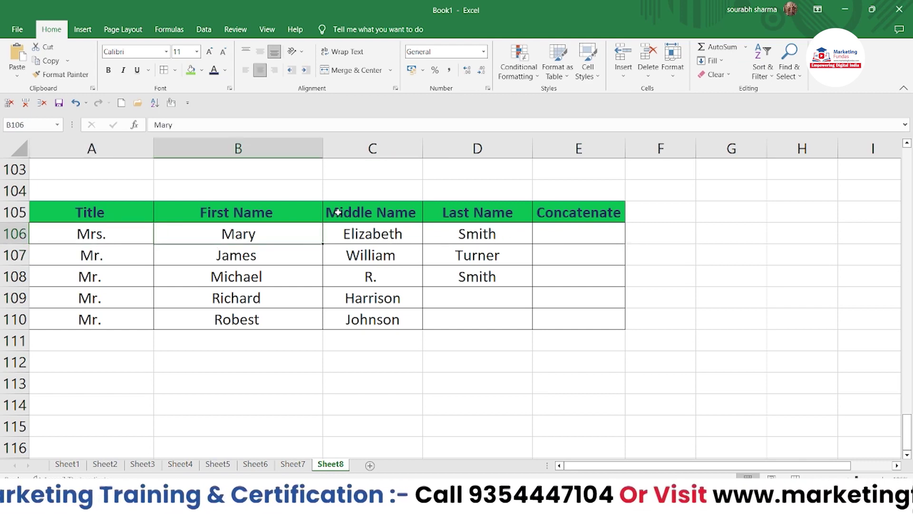
pyautogui.click(371, 230)
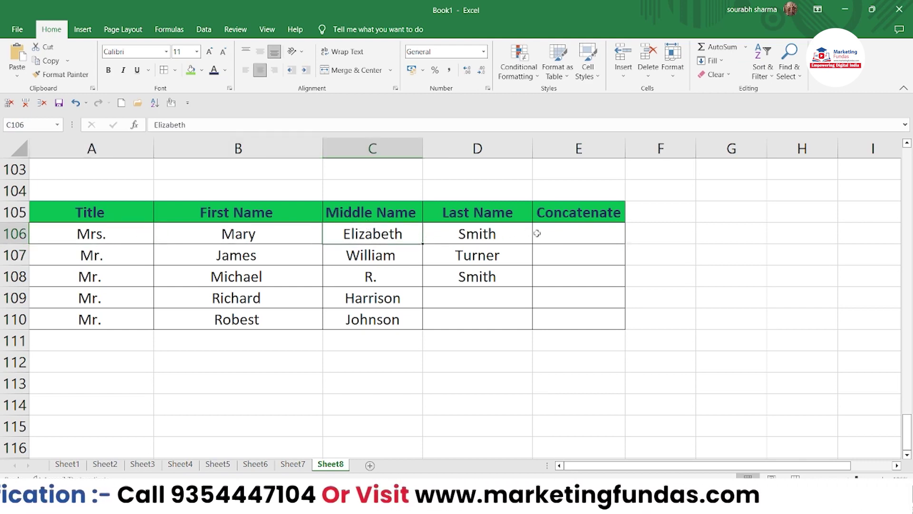
pyautogui.moveTo(498, 234); pyautogui.dragTo(116, 229)
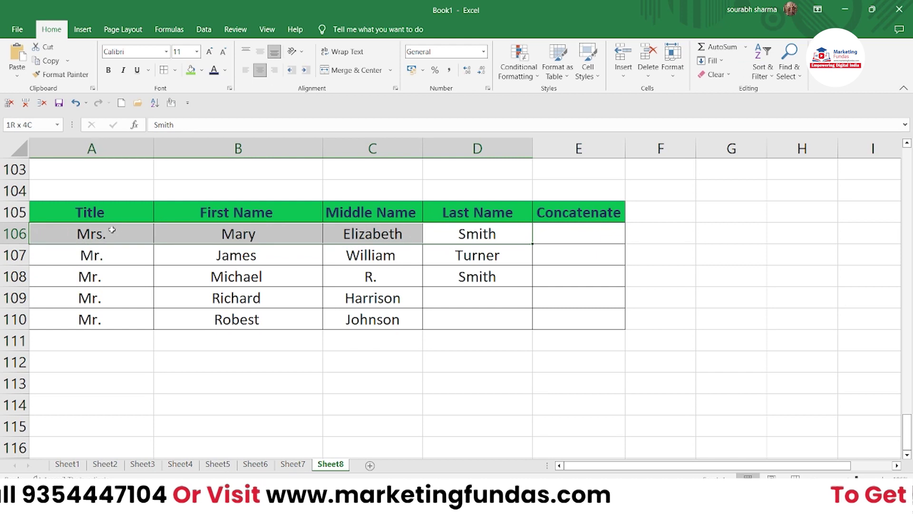
pyautogui.click(596, 239)
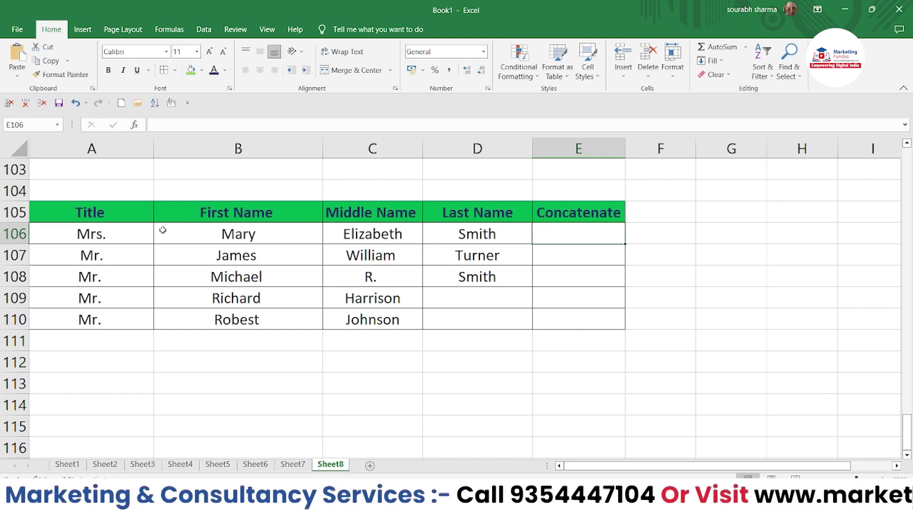
pyautogui.moveTo(147, 231); pyautogui.dragTo(452, 239)
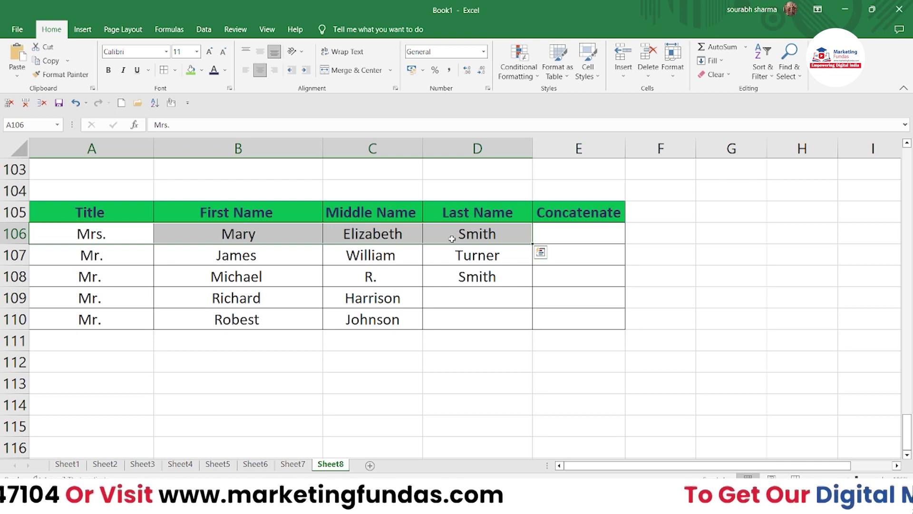
# Step: Enter =concatenate(A106,B106,C106,D106) in cell E106 and auto-fit column E to the joined text
pyautogui.click(578, 236)
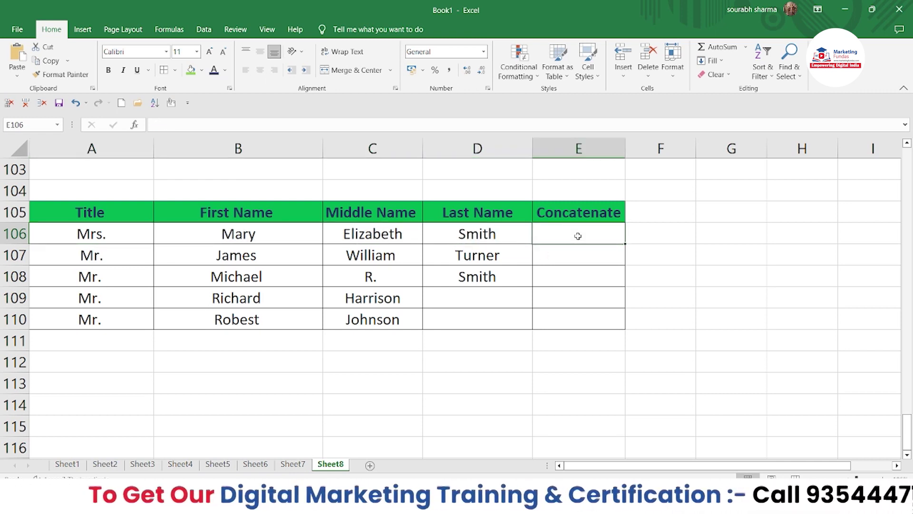
pyautogui.write('=')
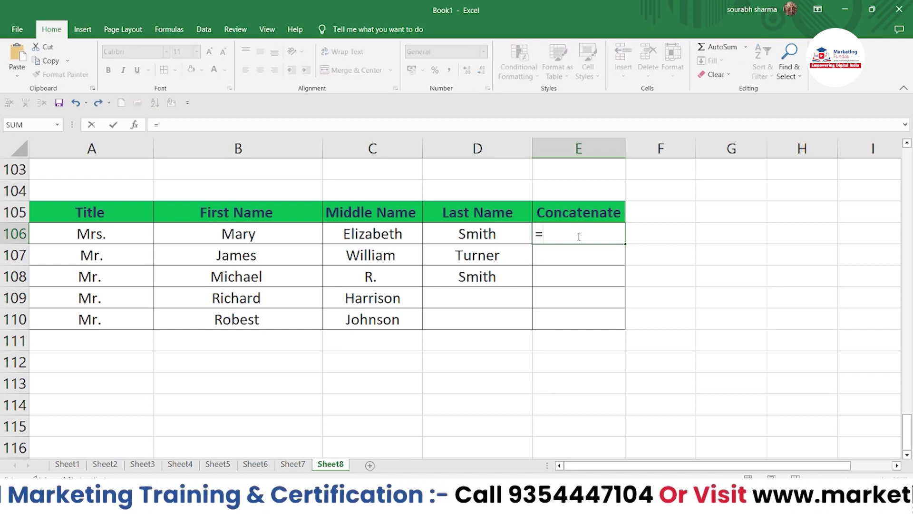
pyautogui.write('con')
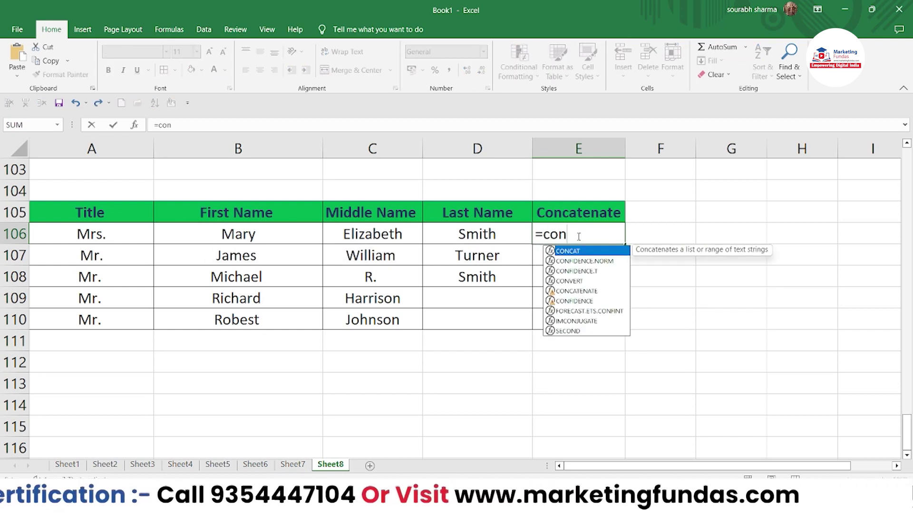
pyautogui.write('cat')
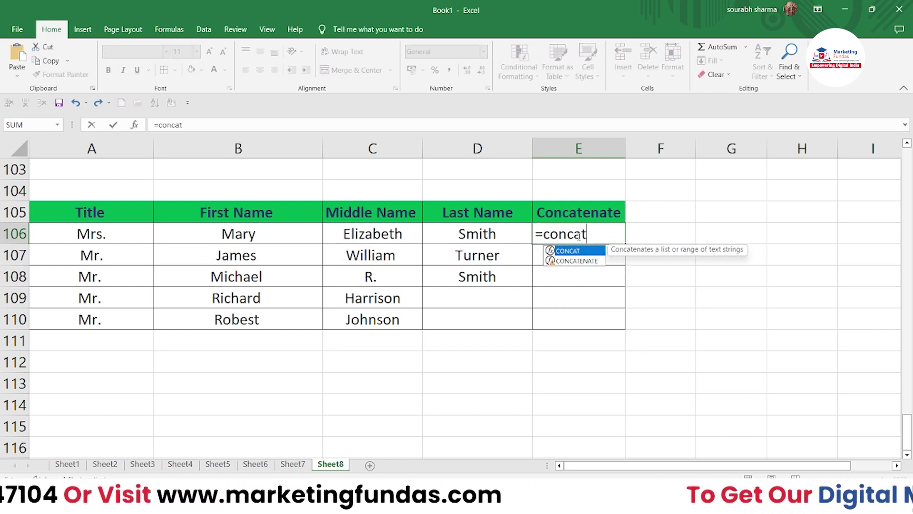
pyautogui.write('enate')
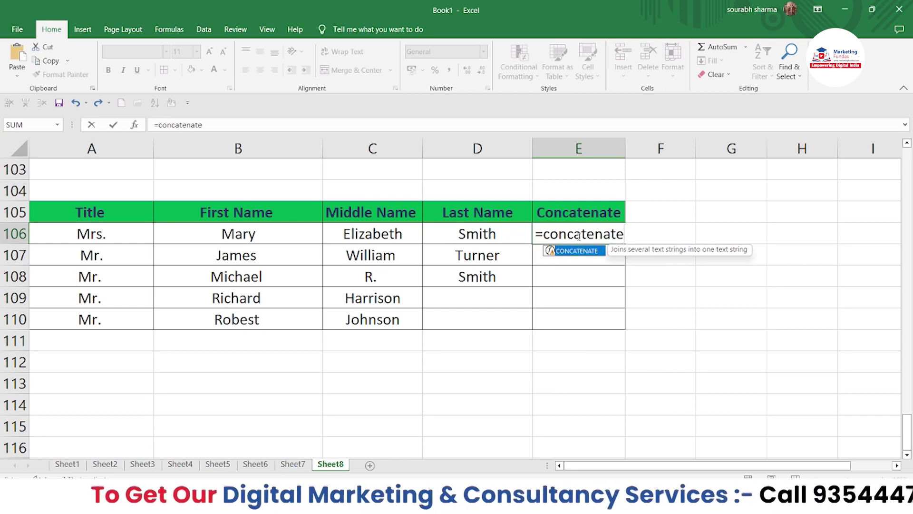
pyautogui.write('(')
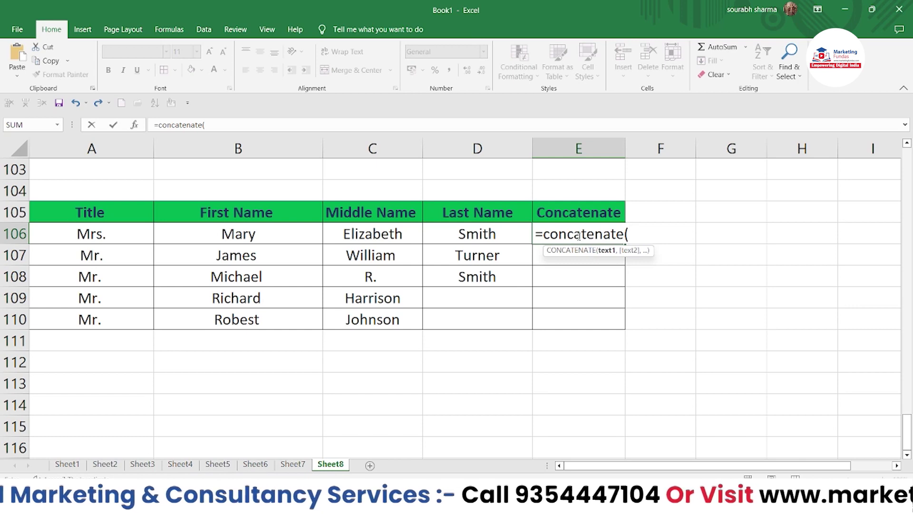
pyautogui.click(138, 232)
pyautogui.write(',')
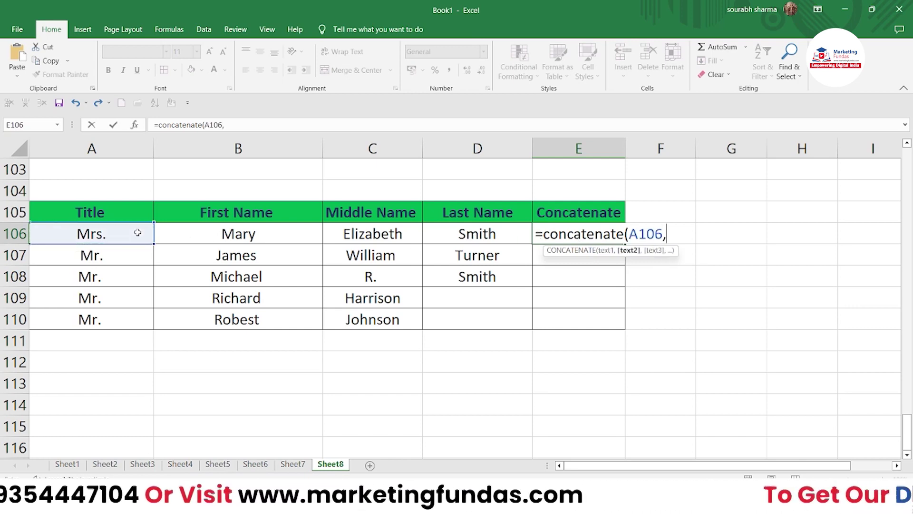
pyautogui.click(199, 233)
pyautogui.click(366, 236)
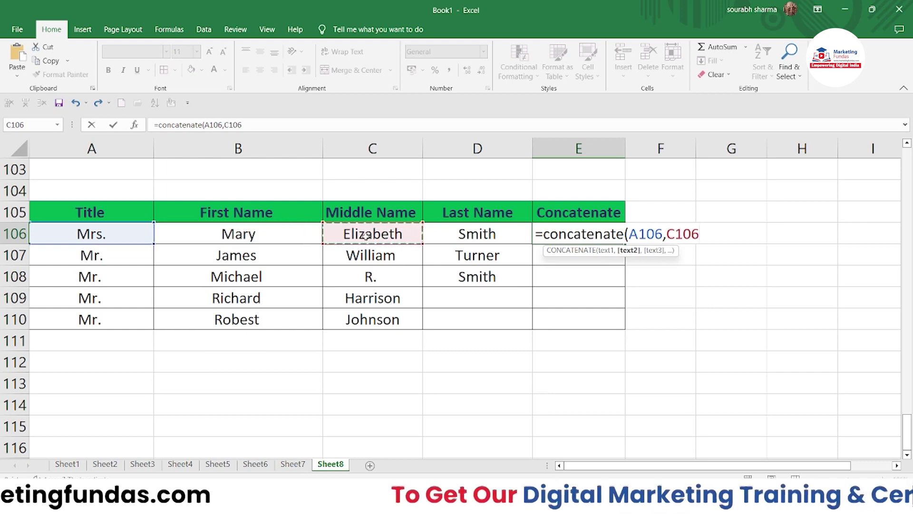
pyautogui.click(311, 238)
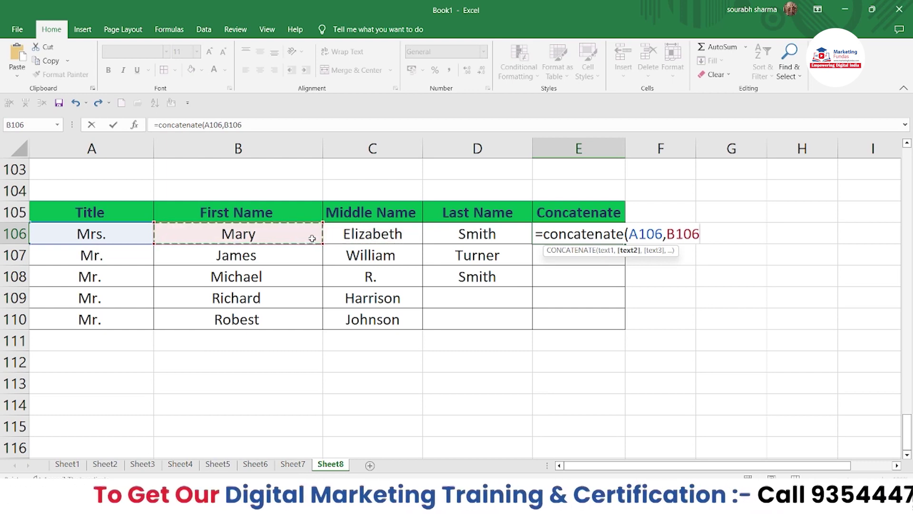
pyautogui.write(',')
pyautogui.click(409, 234)
pyautogui.write(',')
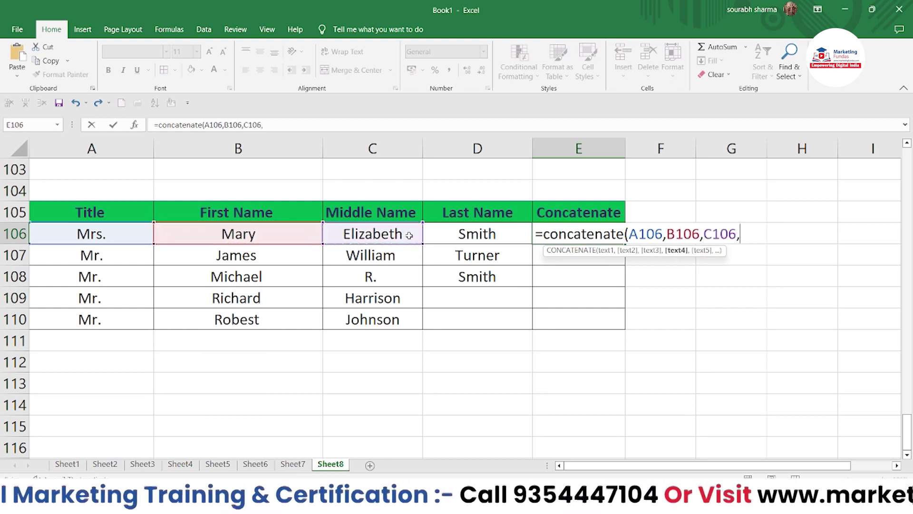
pyautogui.click(461, 233)
pyautogui.write(')')
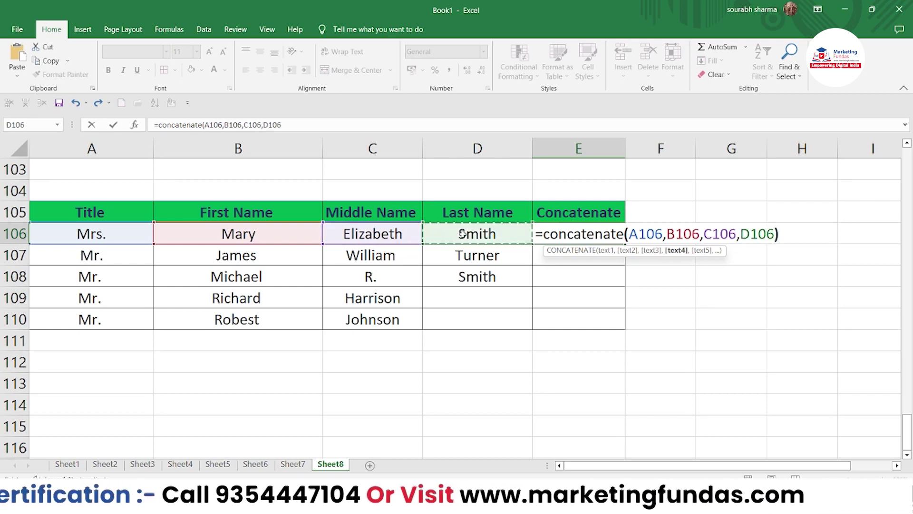
pyautogui.press('Return')
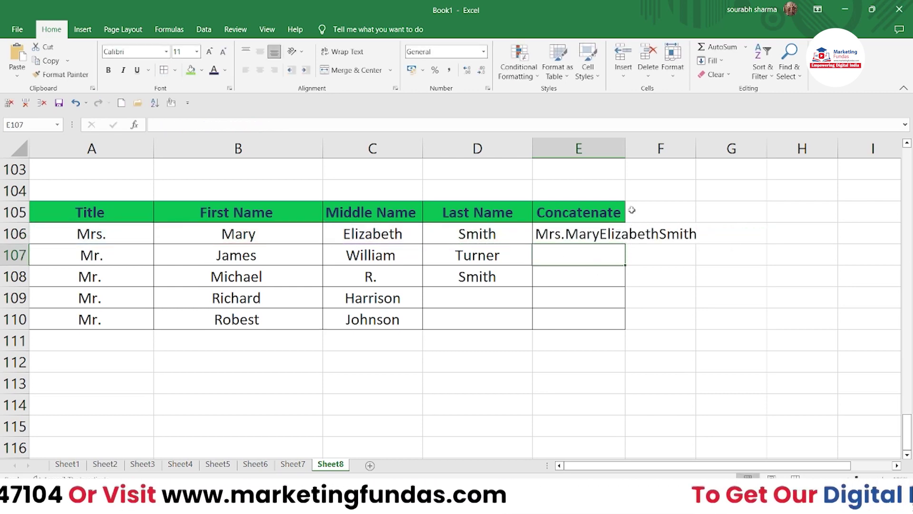
pyautogui.doubleClick(625, 148)
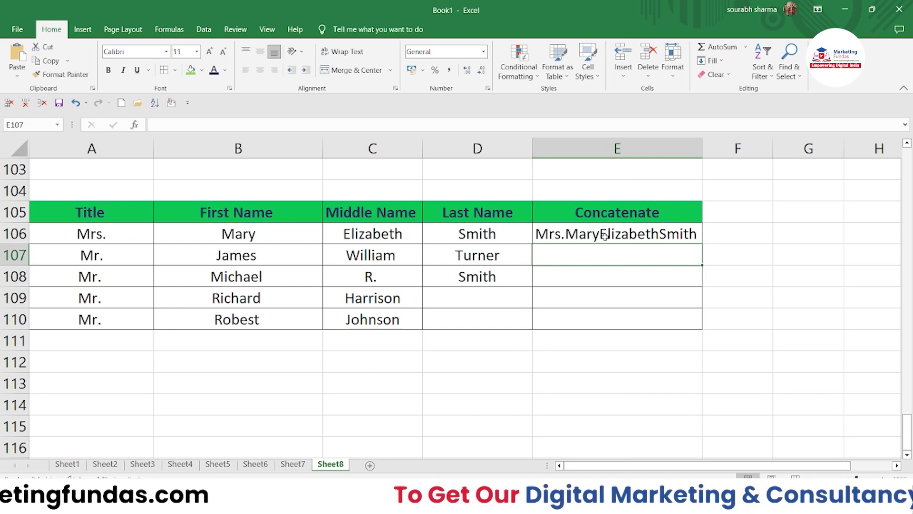
# Step: Clear the existing formula from cell E106 in the Concatenate column
pyautogui.click(638, 235)
pyautogui.doubleClick(641, 238)
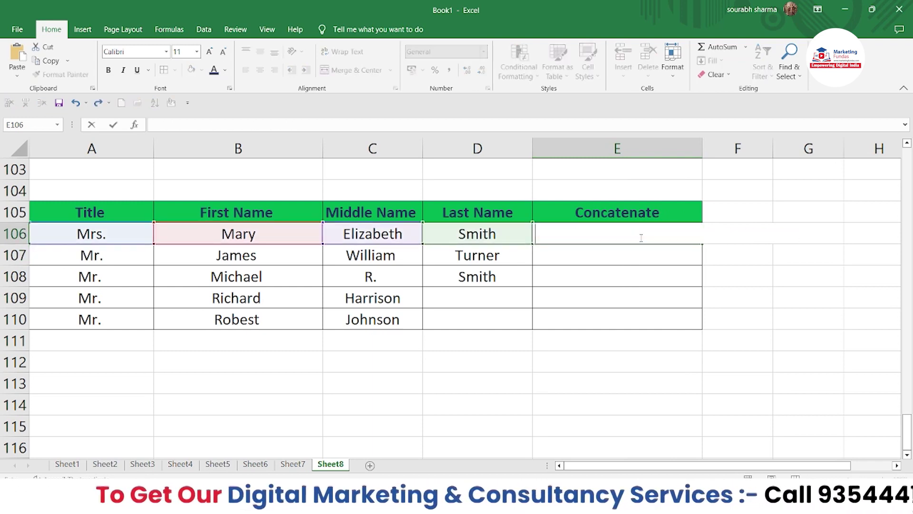
pyautogui.write('+')
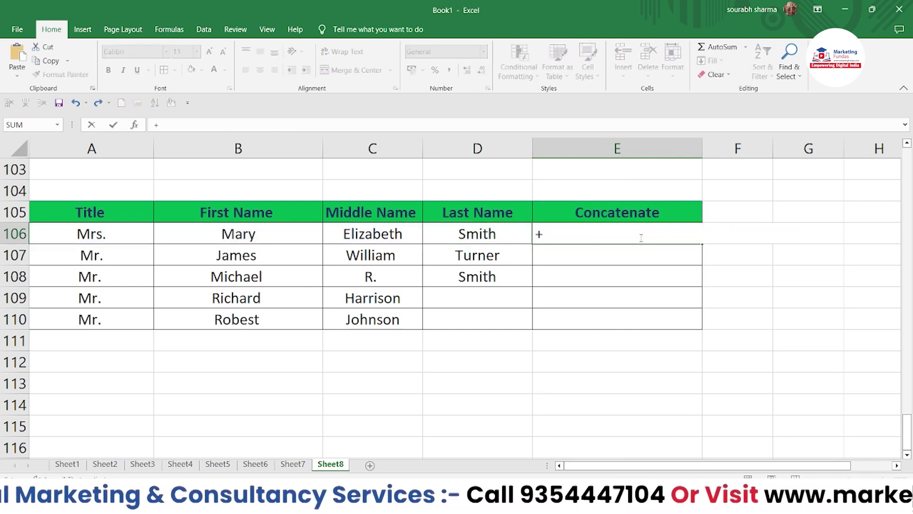
pyautogui.press('BackSpace')
pyautogui.write('=com=')
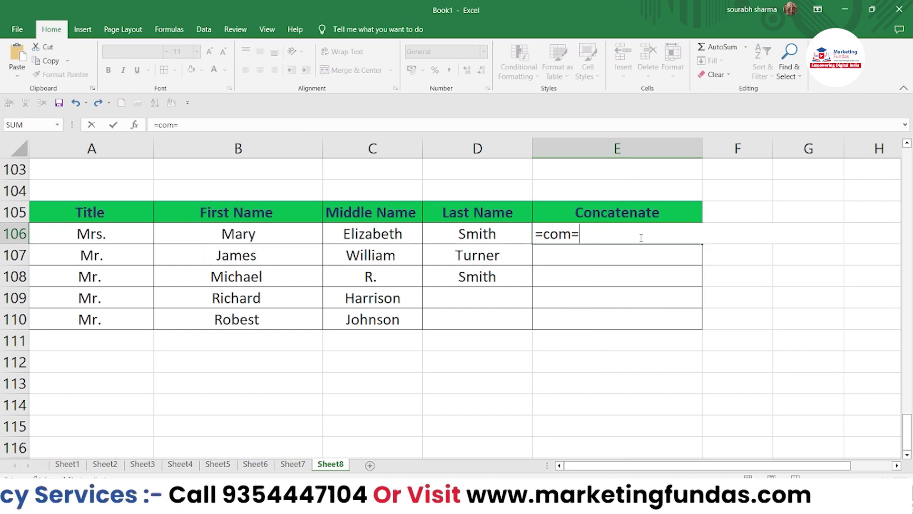
pyautogui.write('nca')
pyautogui.press('BackSpace')
pyautogui.press('BackSpace')
pyautogui.press('BackSpace')
pyautogui.press('BackSpace')
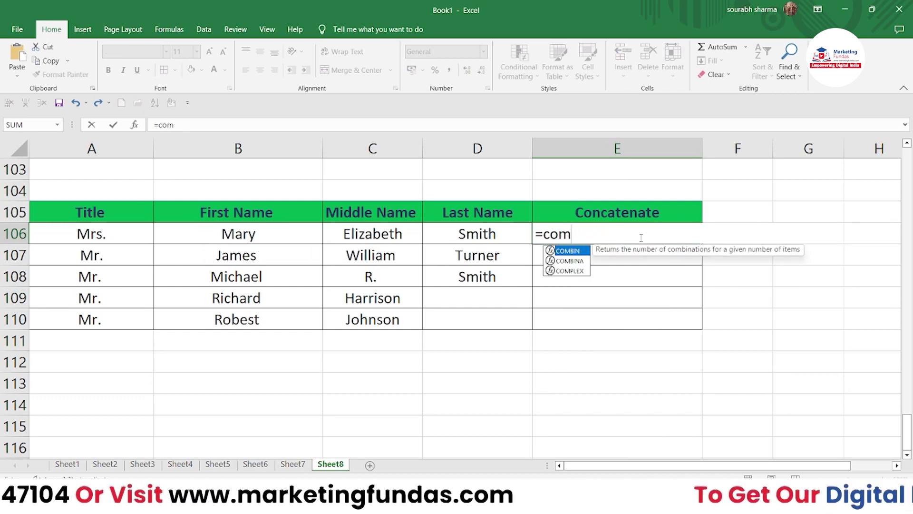
pyautogui.write('catena')
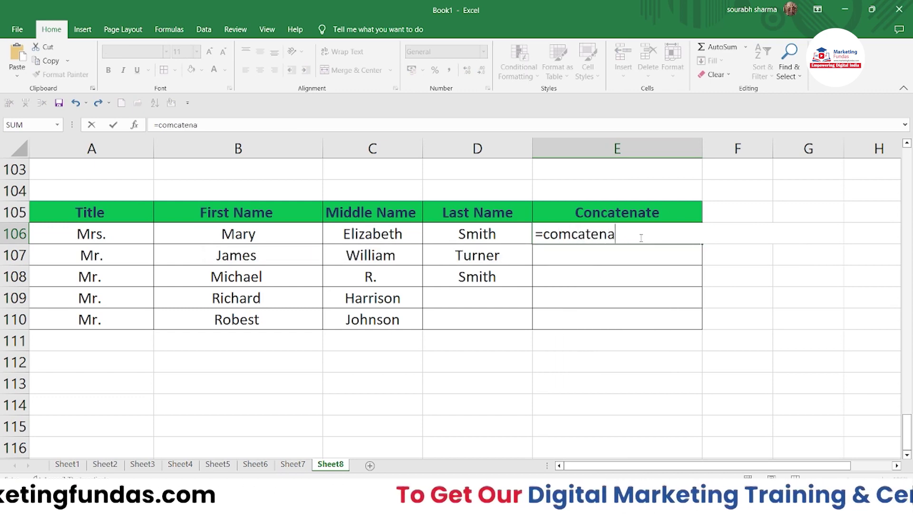
pyautogui.press('BackSpace')
pyautogui.press('BackSpace')
pyautogui.press('BackSpace')
pyautogui.press('BackSpace')
pyautogui.press('BackSpace')
pyautogui.press('BackSpace')
pyautogui.press('BackSpace')
pyautogui.press('BackSpace')
# Step: Complete the formula in cell E106 as =CONCATENATE(A106:D106), passing the name parts as one range
pyautogui.write('n')
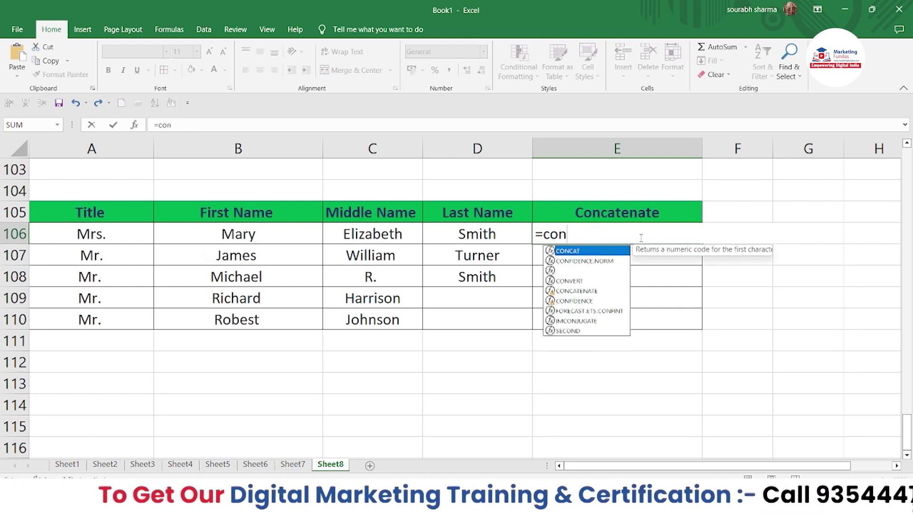
pyautogui.write('ca')
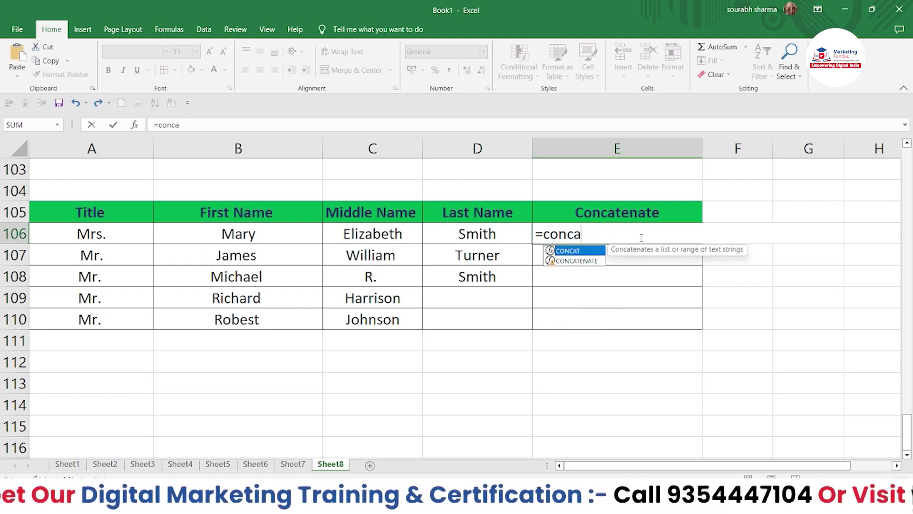
pyautogui.doubleClick(596, 262)
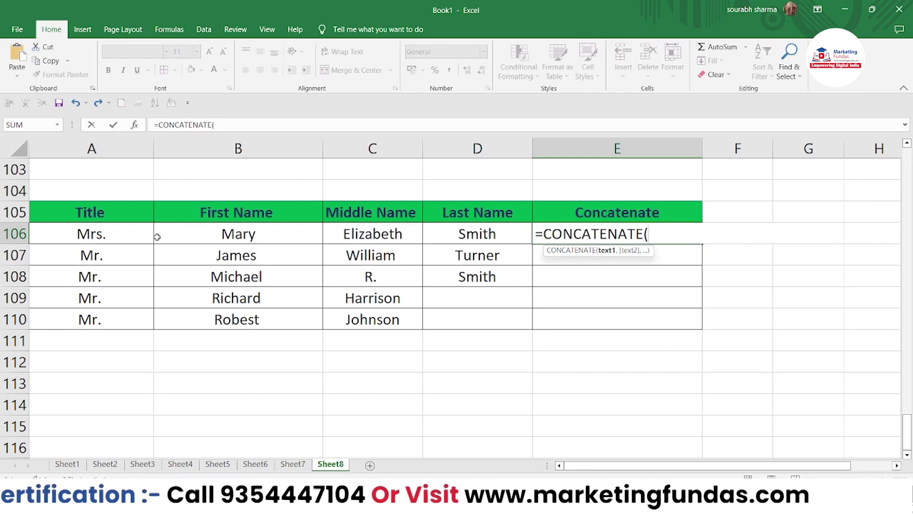
pyautogui.moveTo(135, 235); pyautogui.dragTo(441, 238)
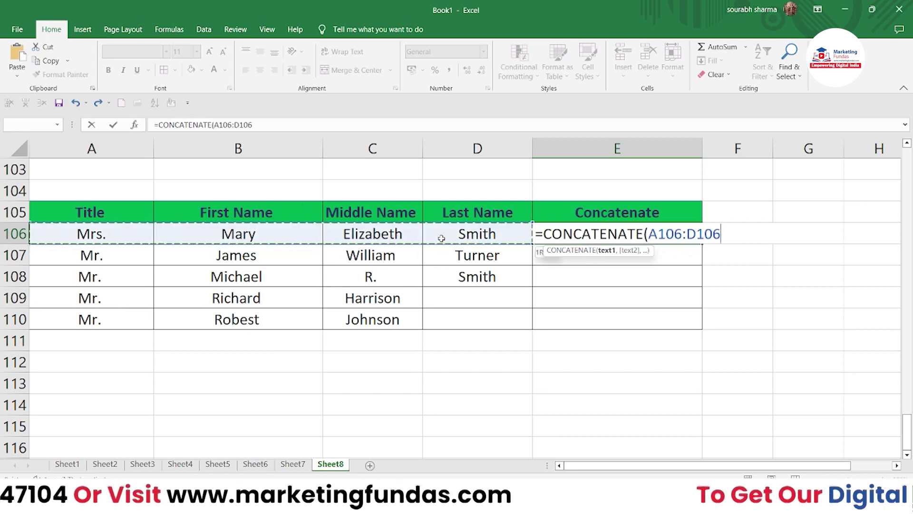
pyautogui.write(')')
pyautogui.press('Return')
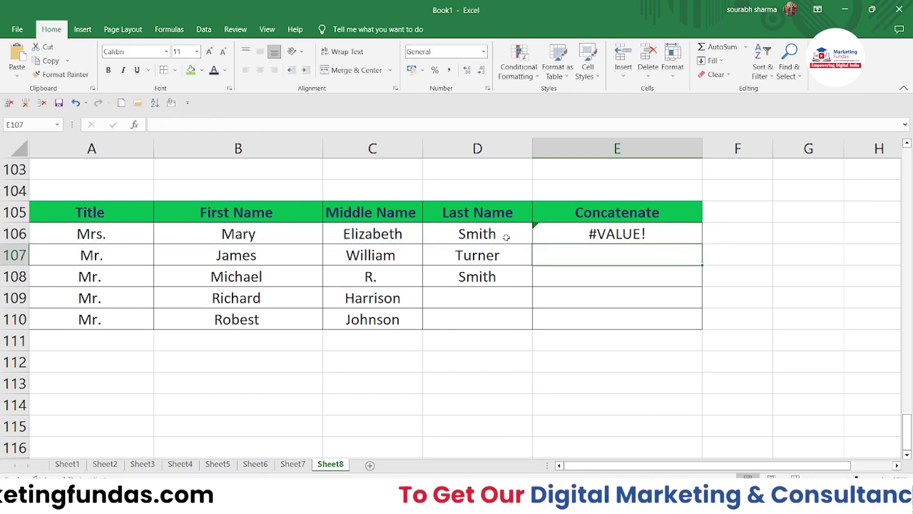
# Step: Widen column E, which holds the Concatenate results
pyautogui.press('Up')
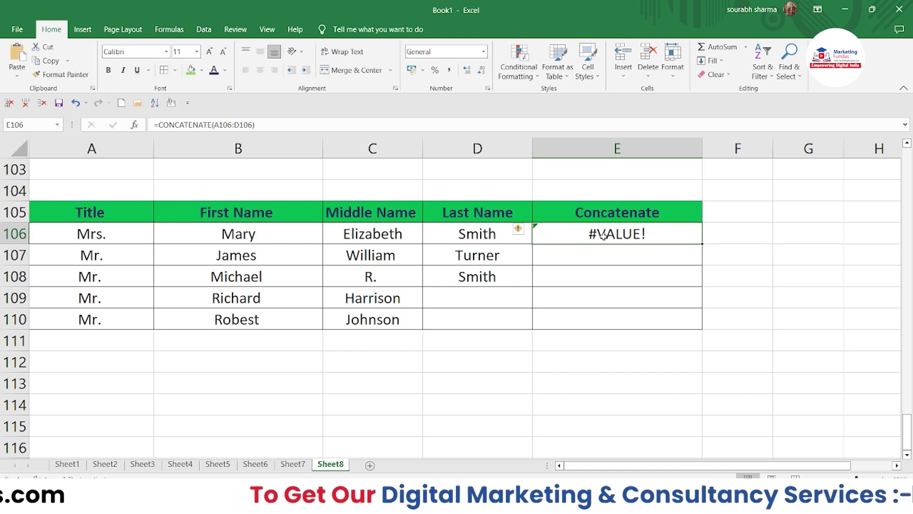
pyautogui.doubleClick(699, 143)
pyautogui.moveTo(624, 148); pyautogui.dragTo(739, 160)
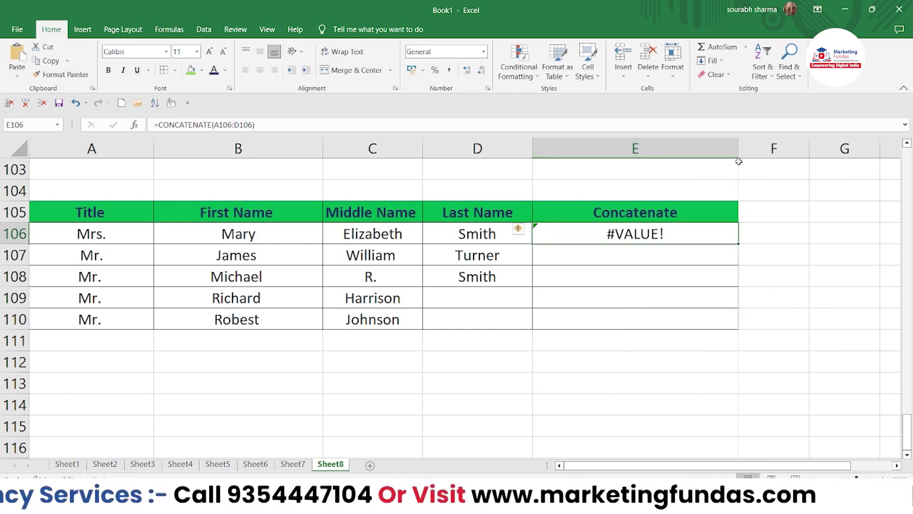
# Step: Remove the A106:D106 range argument and closing bracket from the CONCATENATE formula in cell E106
pyautogui.doubleClick(618, 235)
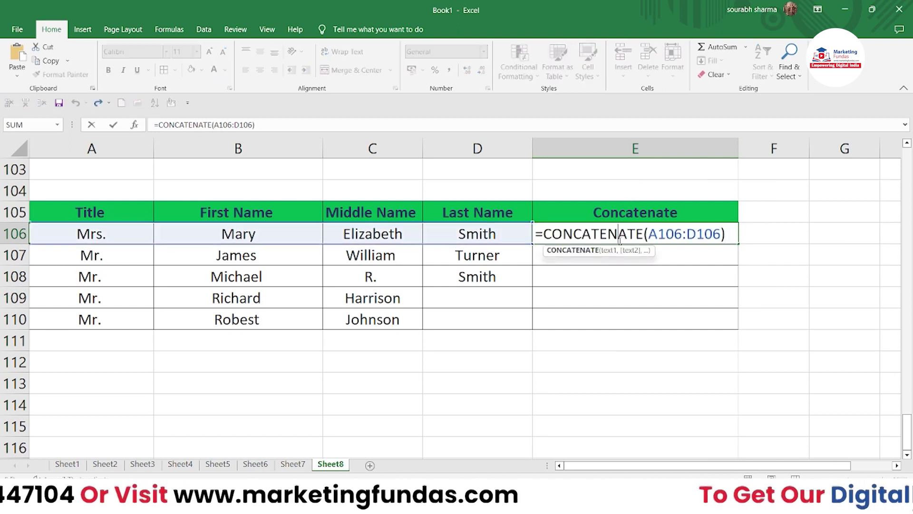
pyautogui.click(731, 238)
pyautogui.press('BackSpace')
pyautogui.press('BackSpace')
pyautogui.press('BackSpace')
pyautogui.press('BackSpace')
pyautogui.press('BackSpace')
pyautogui.press('BackSpace')
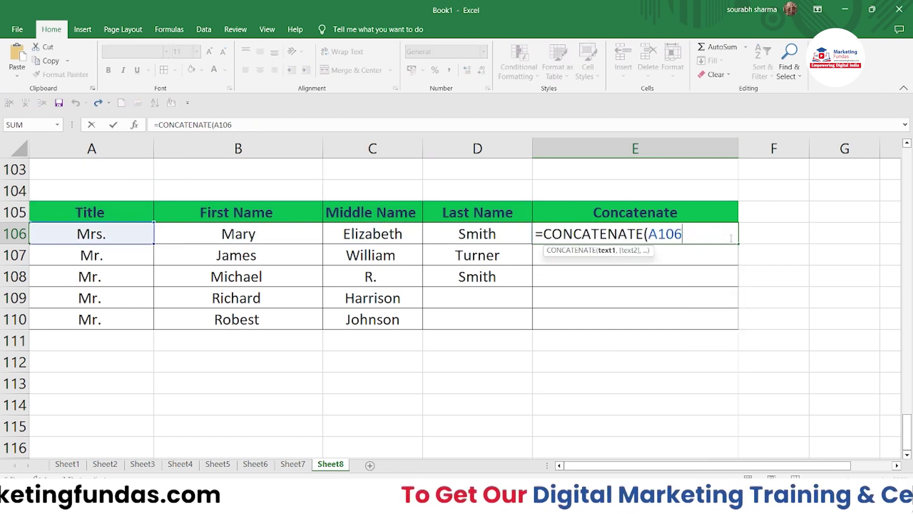
pyautogui.press('BackSpace')
pyautogui.press('BackSpace')
pyautogui.press('BackSpace')
pyautogui.press('BackSpace')
# Step: Complete the formula in cell E106 with separate references as =CONCATENATE(A106,B106,C106,D106)
pyautogui.click(113, 235)
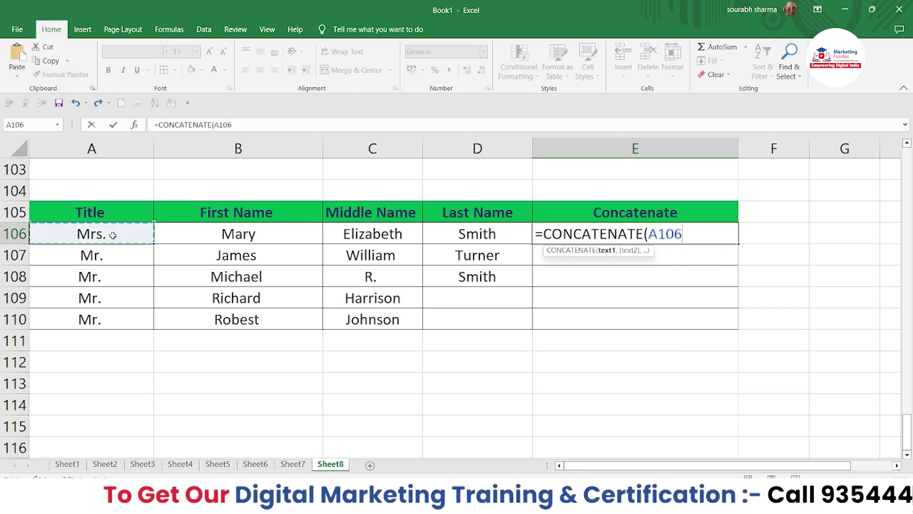
pyautogui.write(',')
pyautogui.click(186, 234)
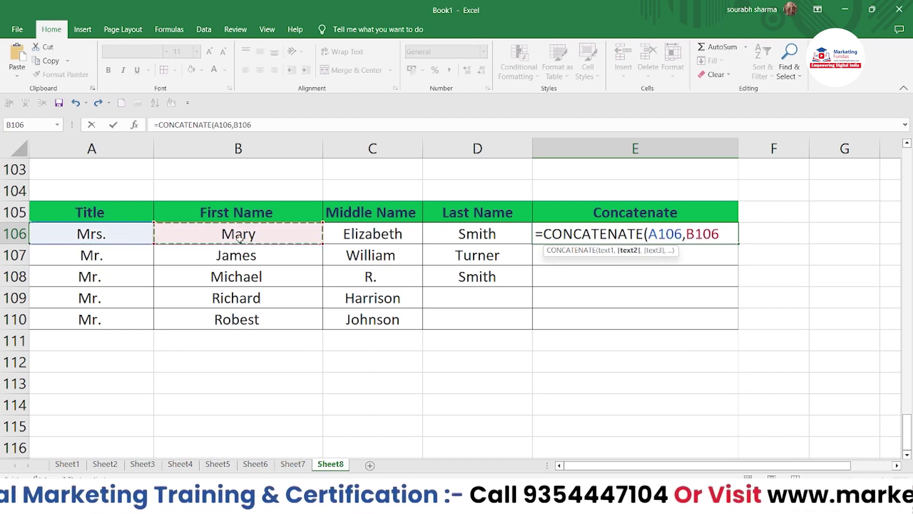
pyautogui.write(',')
pyautogui.click(340, 236)
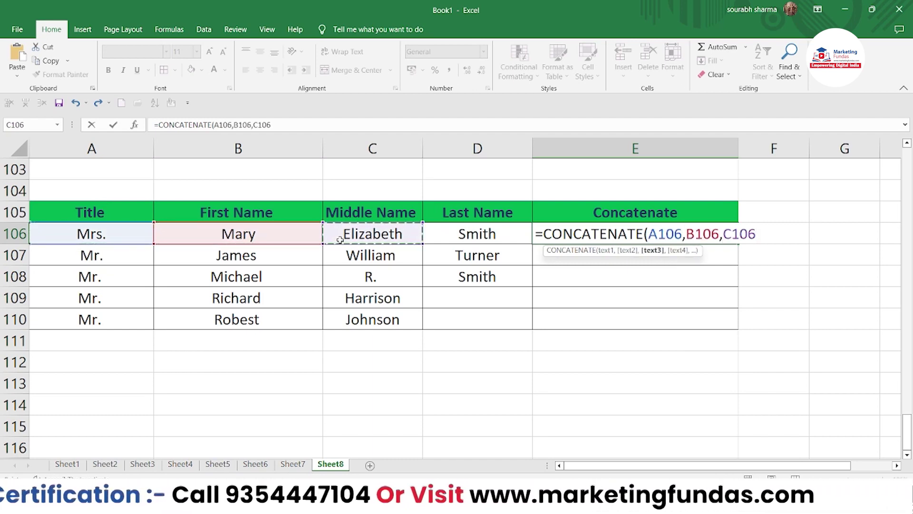
pyautogui.click(468, 231)
pyautogui.click(399, 248)
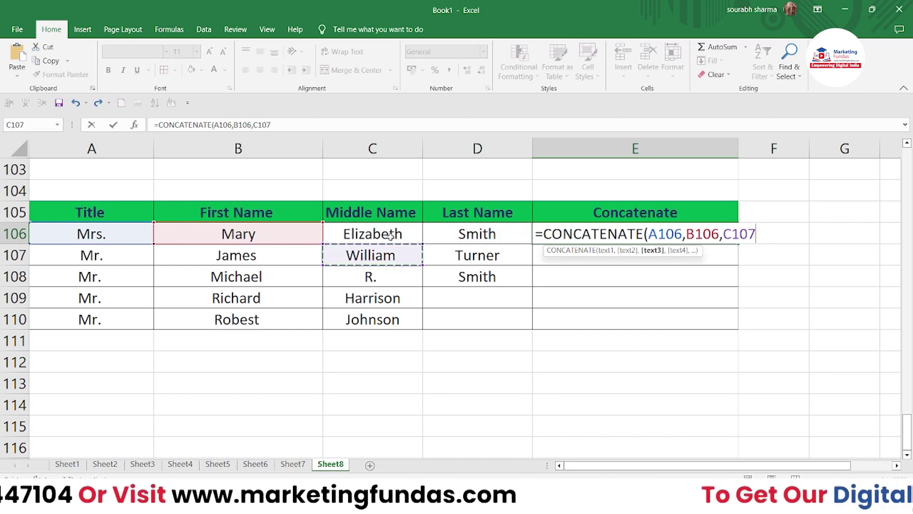
pyautogui.click(391, 237)
pyautogui.write(',')
pyautogui.click(453, 235)
pyautogui.press('Return')
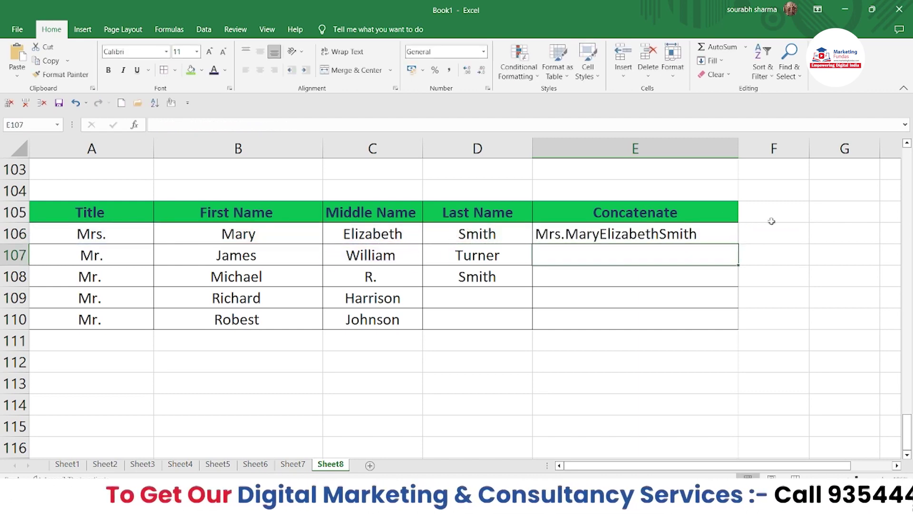
# Step: Clear the CONCATENATE formula from cell E106, leaving the cell empty
pyautogui.click(600, 235)
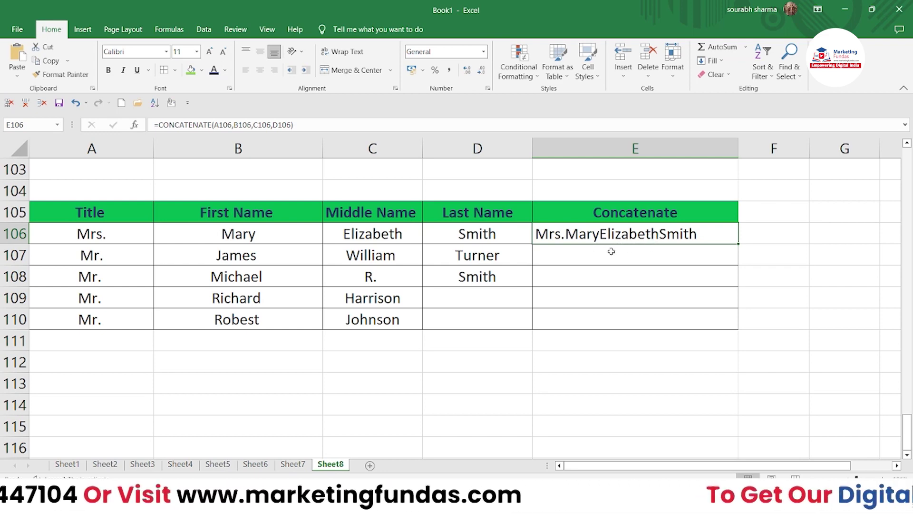
pyautogui.press('F2')
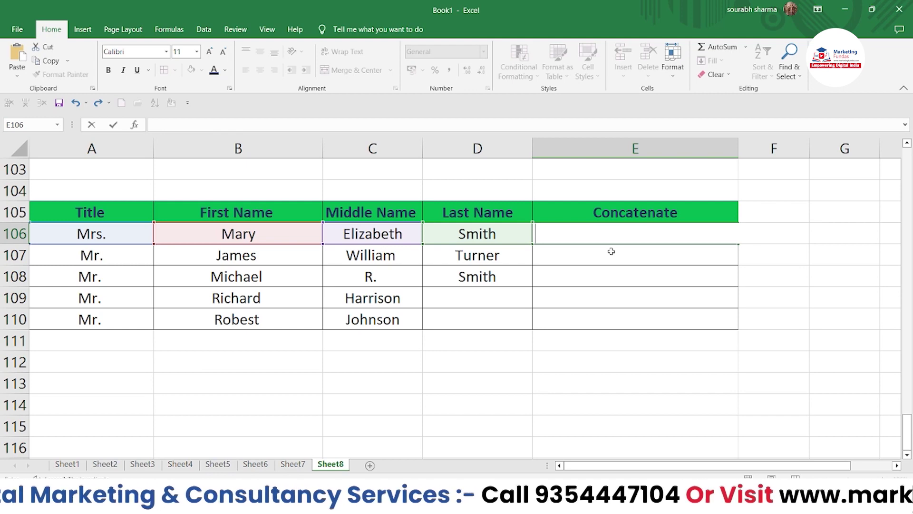
pyautogui.click(754, 266)
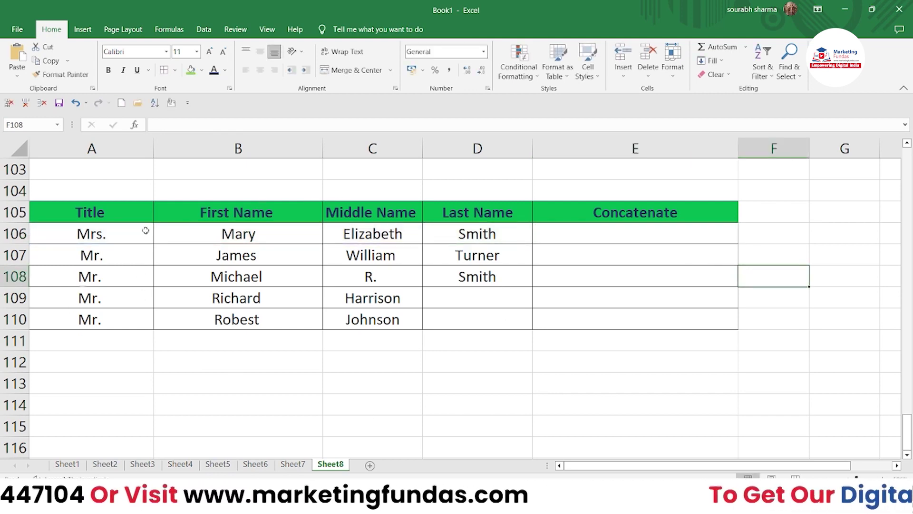
# Step: Begin a CONCATENATE formula in cell E106 with A106 and a quoted space as its first two arguments: =CONCATENATE(A106," ",
pyautogui.click(549, 233)
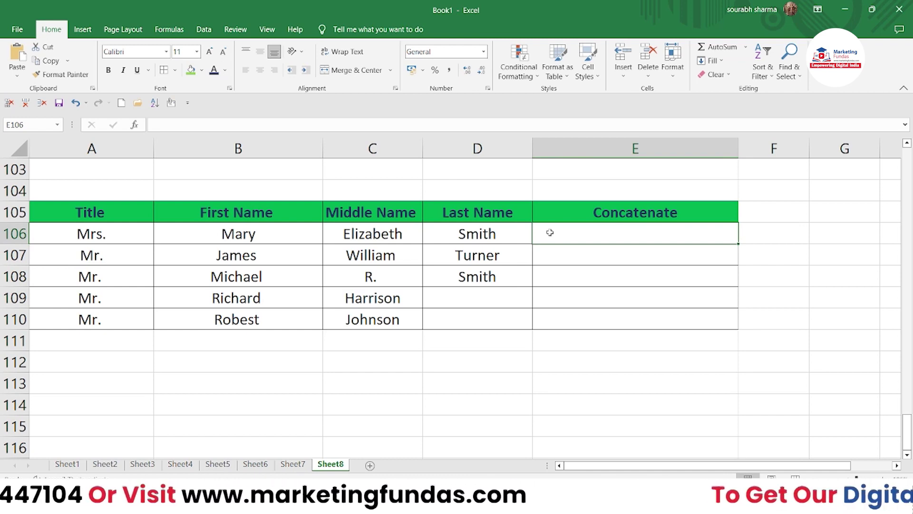
pyautogui.write('=')
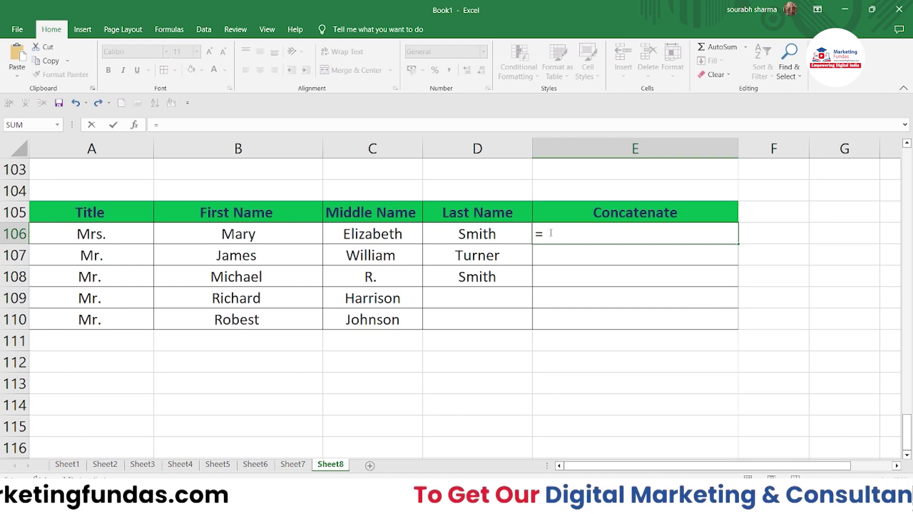
pyautogui.write('com')
pyautogui.press('BackSpace')
pyautogui.write('n')
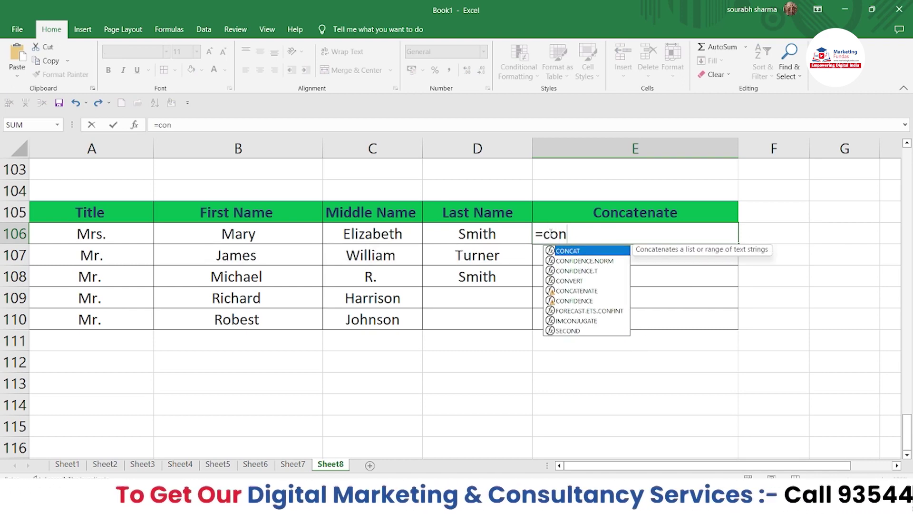
pyautogui.write('ca')
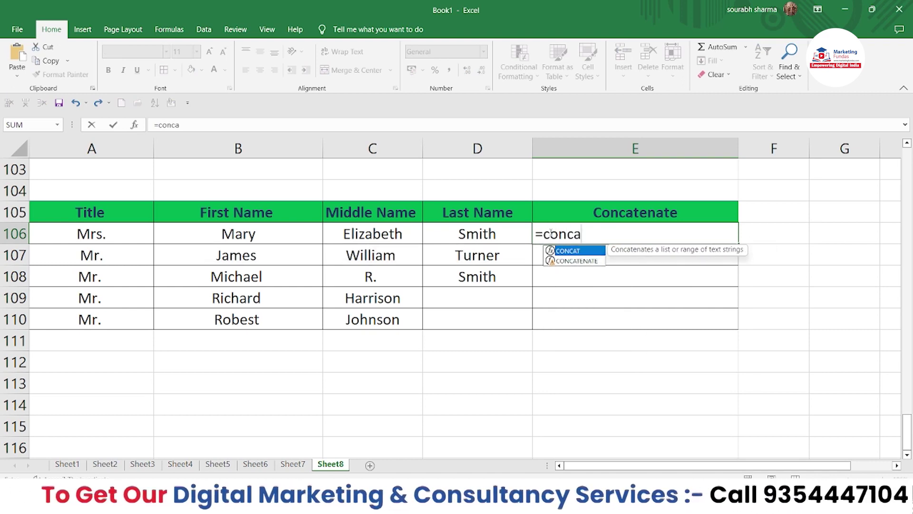
pyautogui.doubleClick(574, 262)
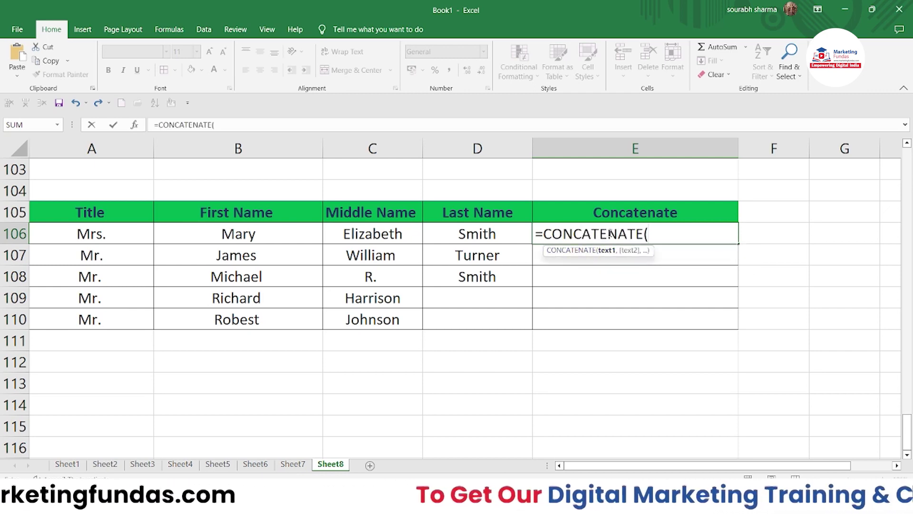
pyautogui.click(76, 232)
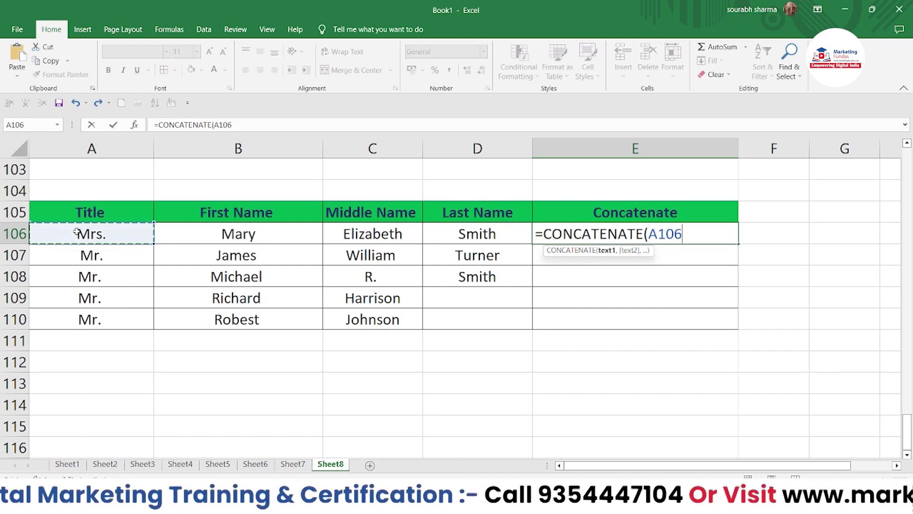
pyautogui.write(',')
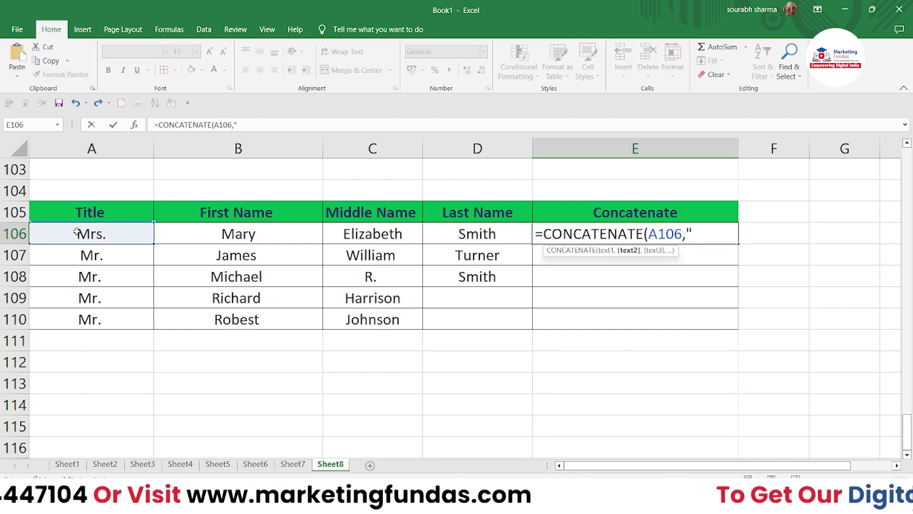
pyautogui.write('" "')
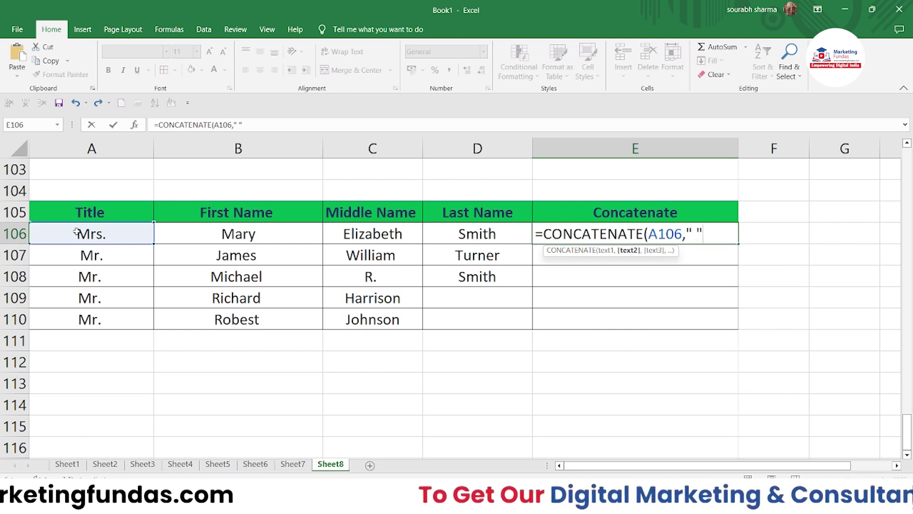
pyautogui.write(',')
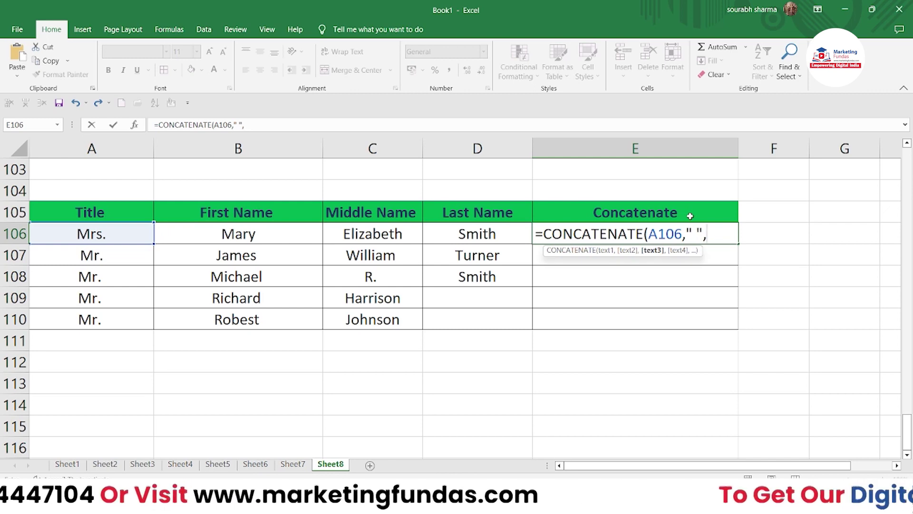
# Step: Complete the E106 formula with the remaining name cells and quoted spaces as =CONCATENATE(A106," ",B106," ",C106," ",D106)
pyautogui.click(240, 233)
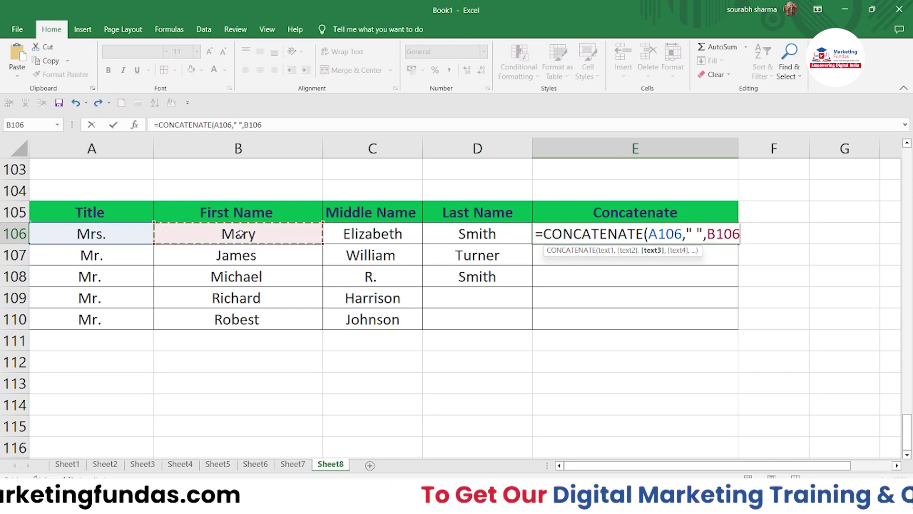
pyautogui.write(',')
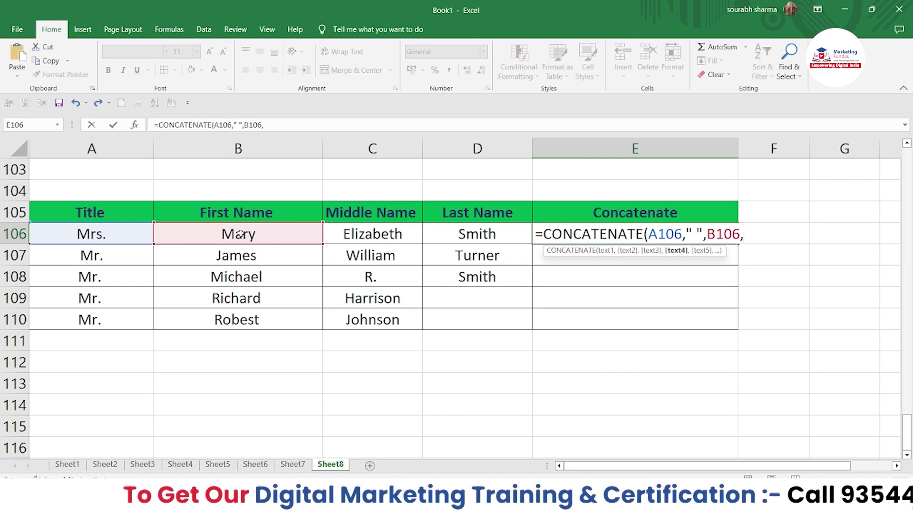
pyautogui.write('"')
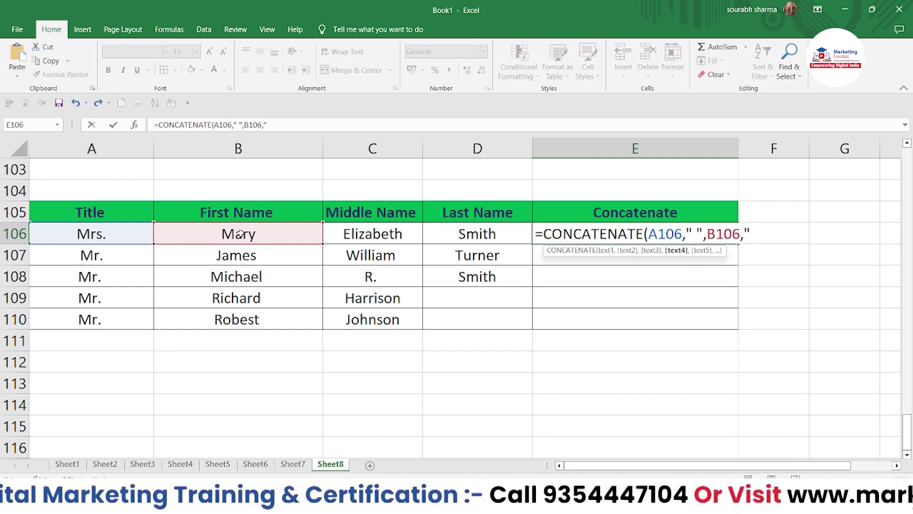
pyautogui.write(' ",')
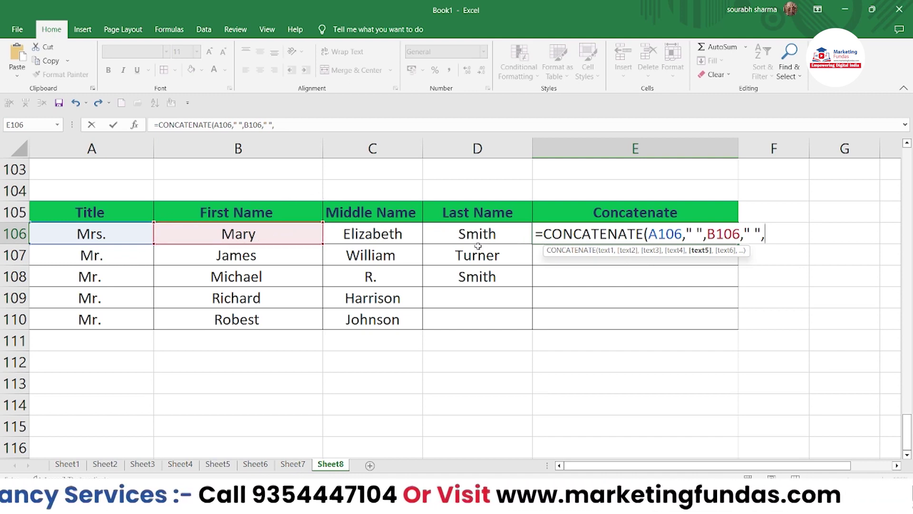
pyautogui.click(390, 233)
pyautogui.write(',"')
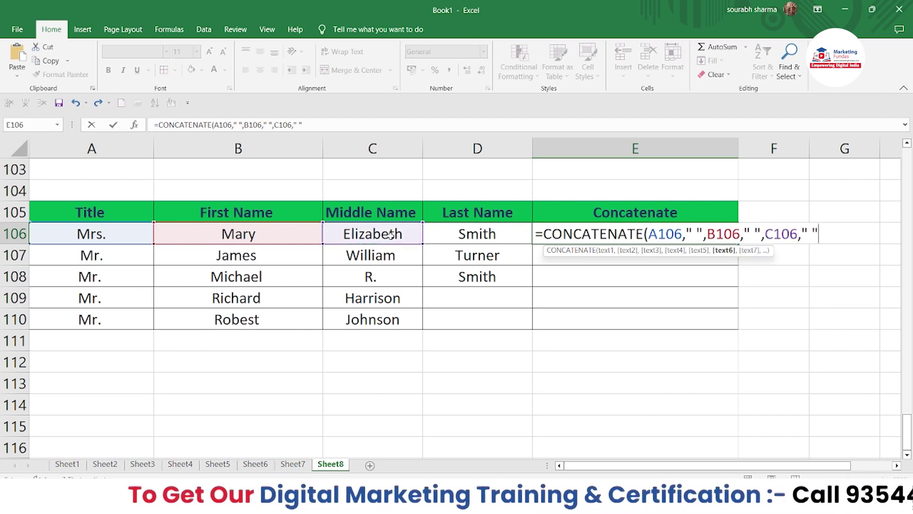
pyautogui.write(' ",')
pyautogui.click(502, 233)
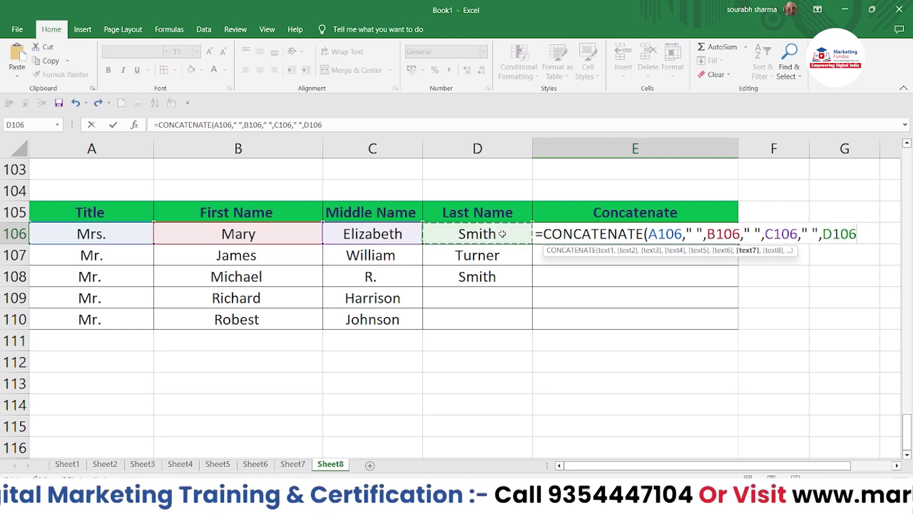
pyautogui.write(')')
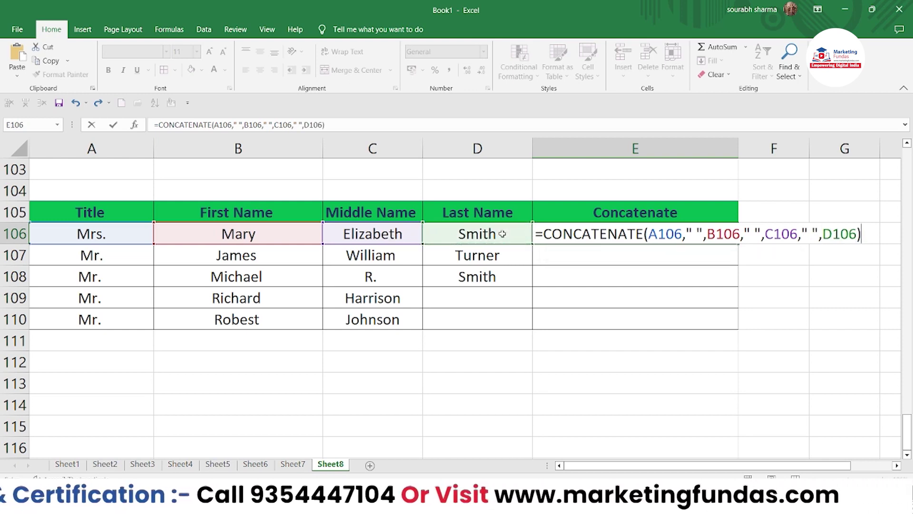
pyautogui.press('Return')
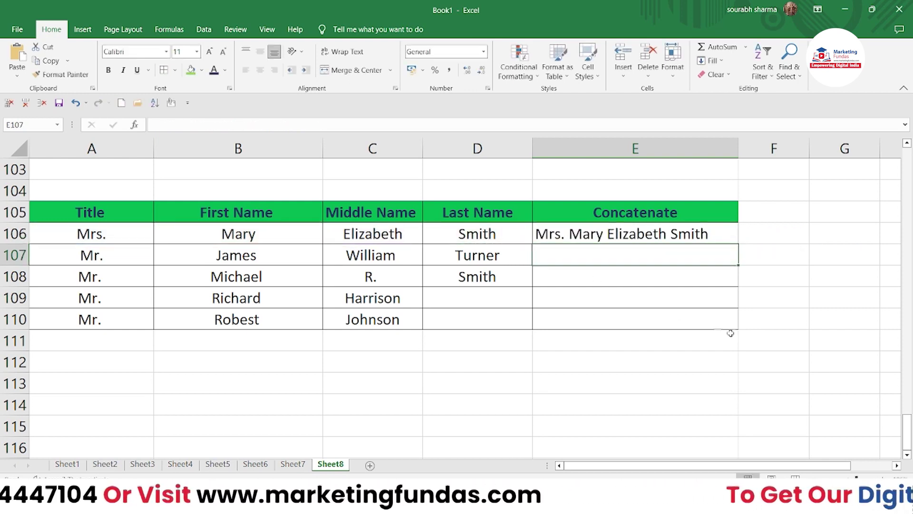
# Step: Fill the CONCATENATE formula from cell E106 down through E110, discarding any stray edit to cell E108
pyautogui.click(656, 238)
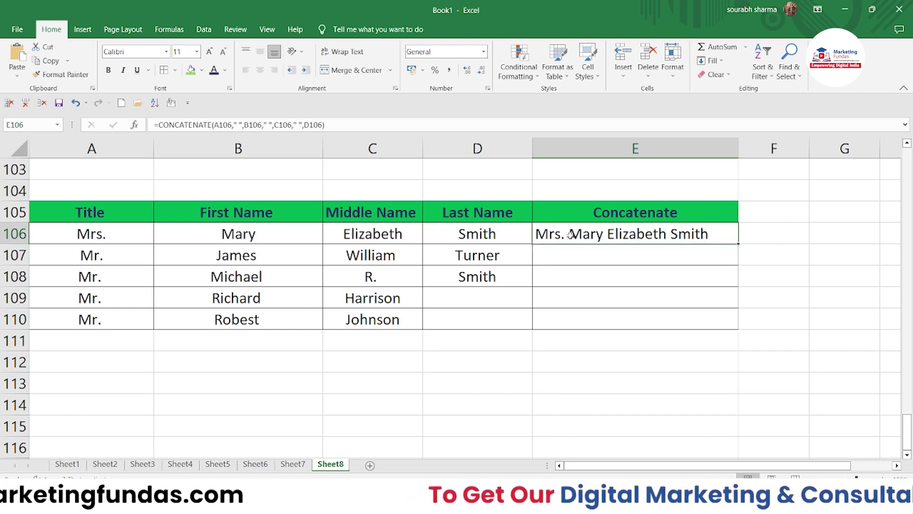
pyautogui.moveTo(737, 245); pyautogui.dragTo(737, 327)
pyautogui.click(763, 319)
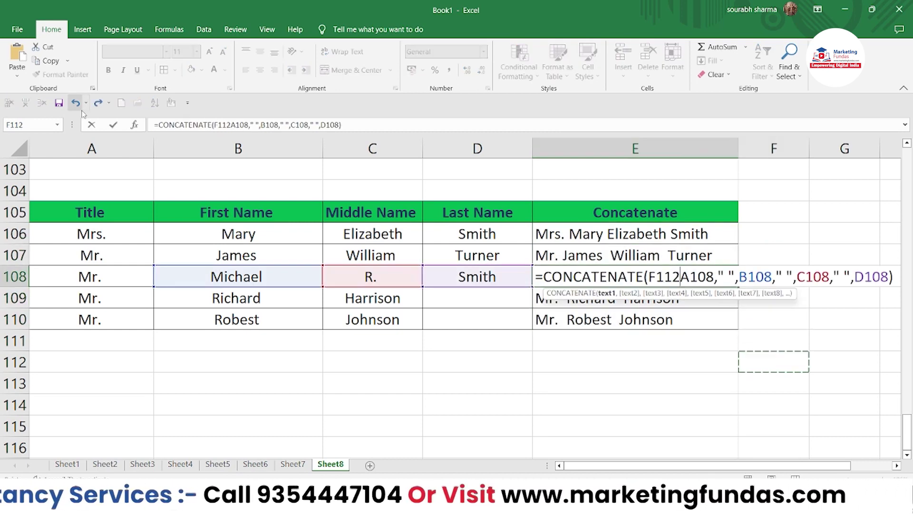
pyautogui.click(93, 124)
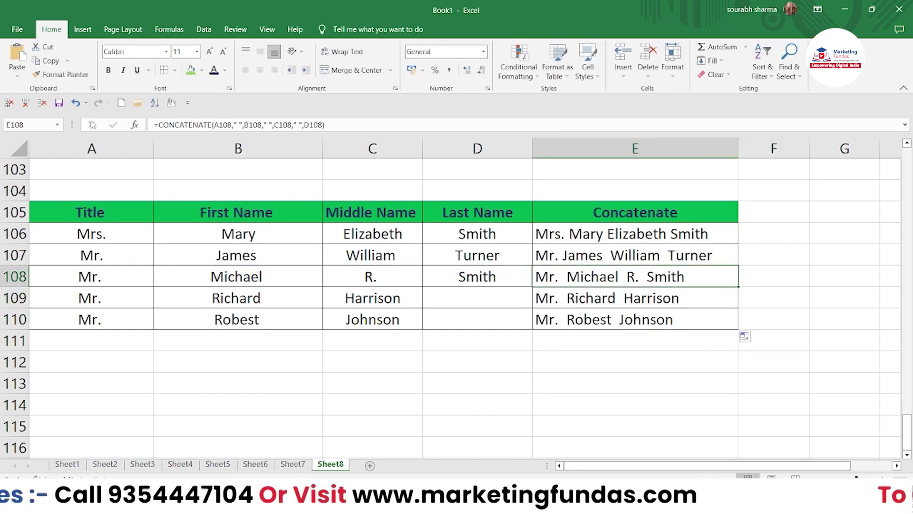
pyautogui.click(765, 302)
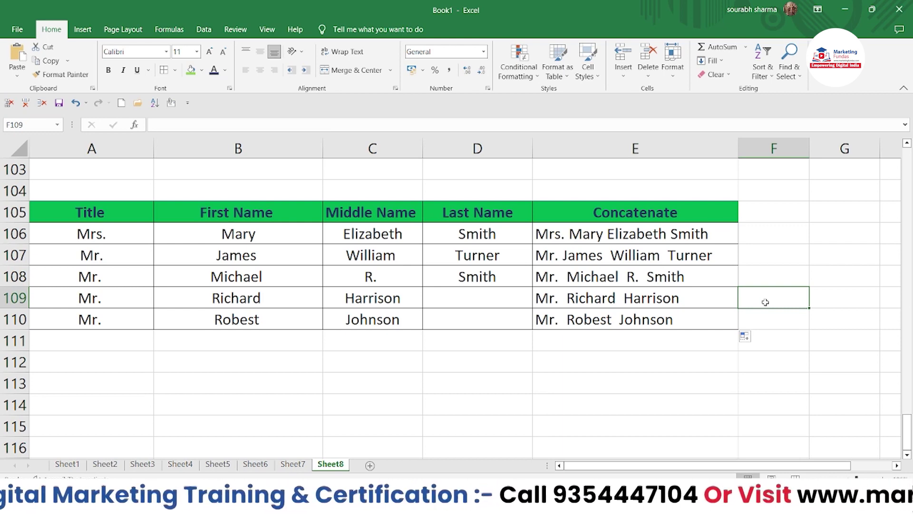
pyautogui.doubleClick(766, 302)
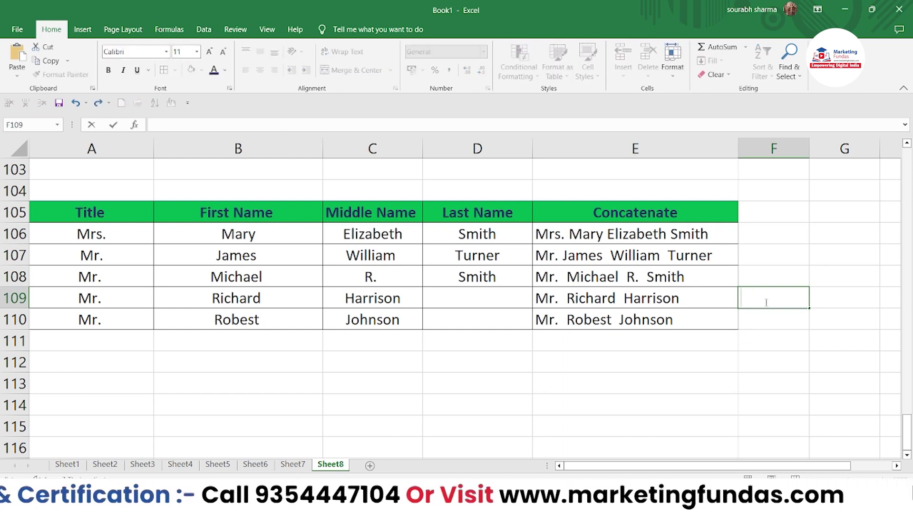